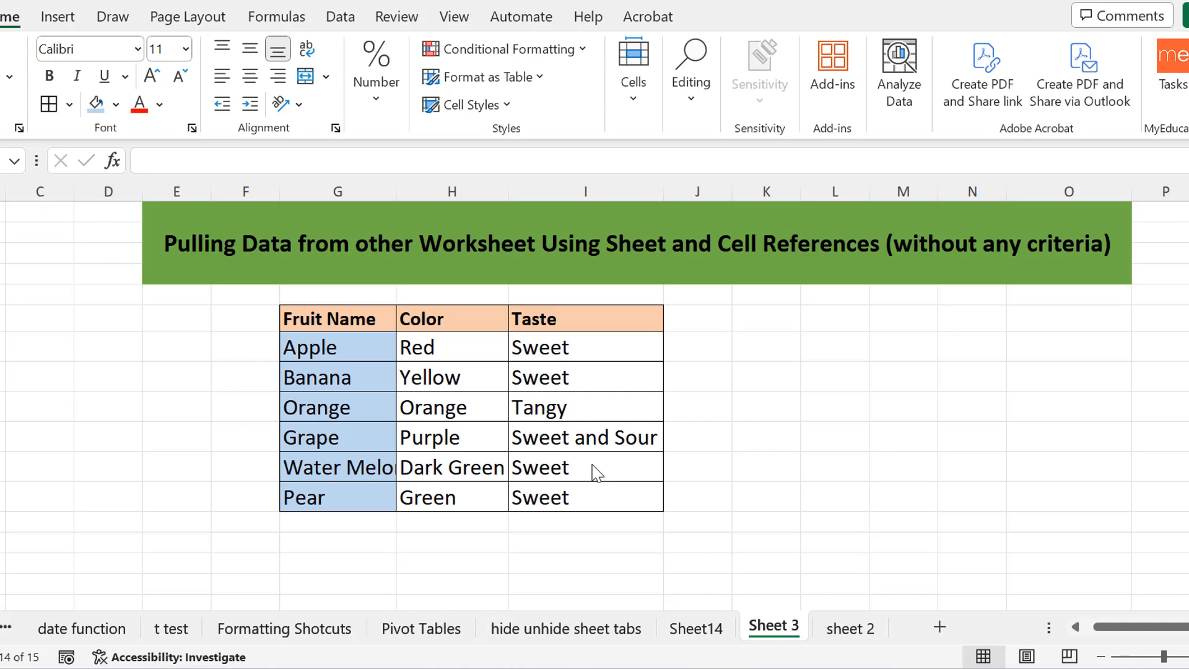
Compare the fruit table on Sheet 3 with the one on sheet 2, checking the Fruit Name, Color and Taste columns
{"action": "left_click", "coordinate": [768, 495]}
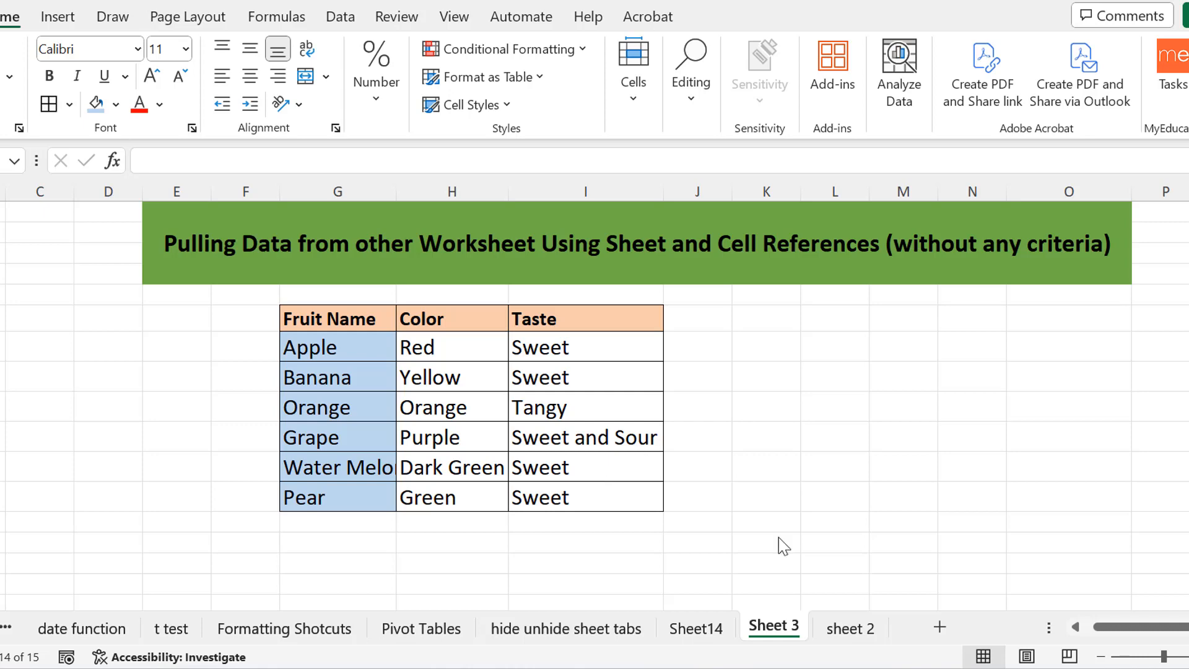
{"action": "left_click", "coordinate": [837, 628]}
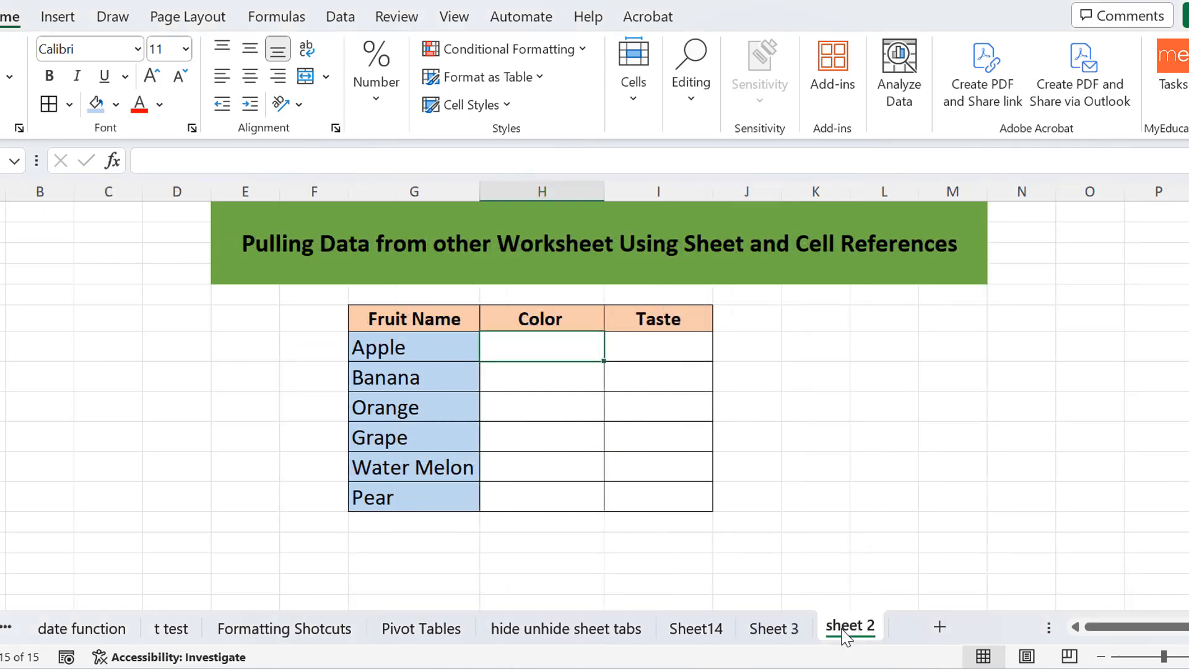
{"action": "left_click", "coordinate": [774, 632]}
{"action": "left_click", "coordinate": [871, 630]}
{"action": "left_click", "coordinate": [782, 633]}
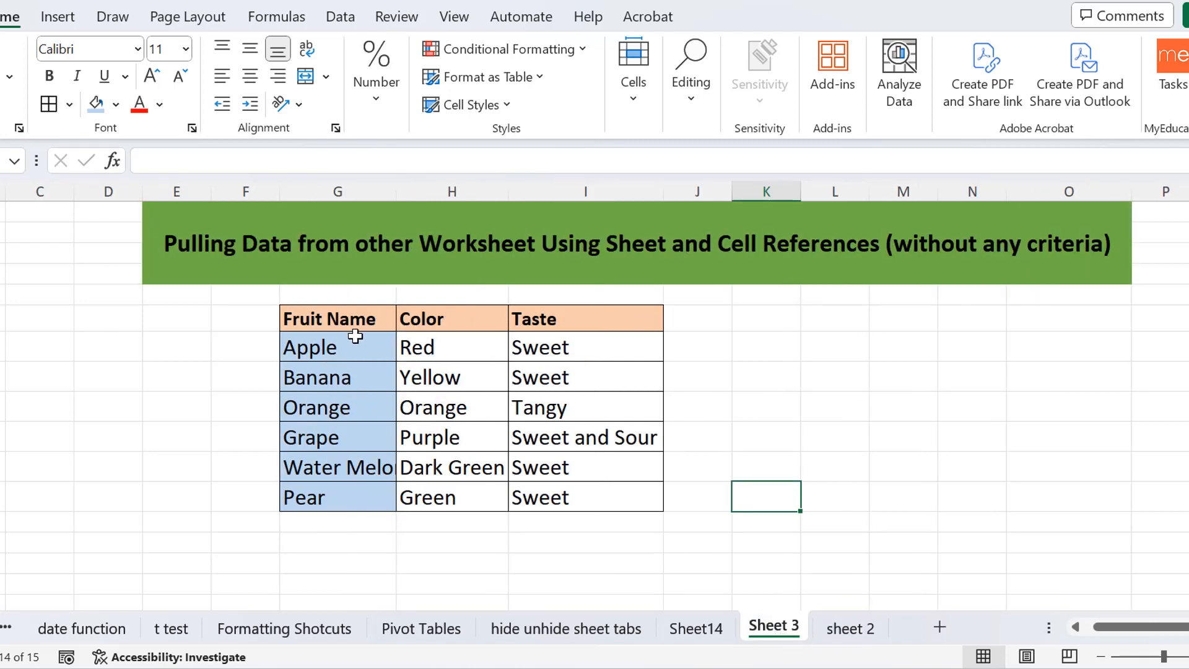
{"action": "left_click_drag", "start_coordinate": [354, 321], "coordinate": [352, 492]}
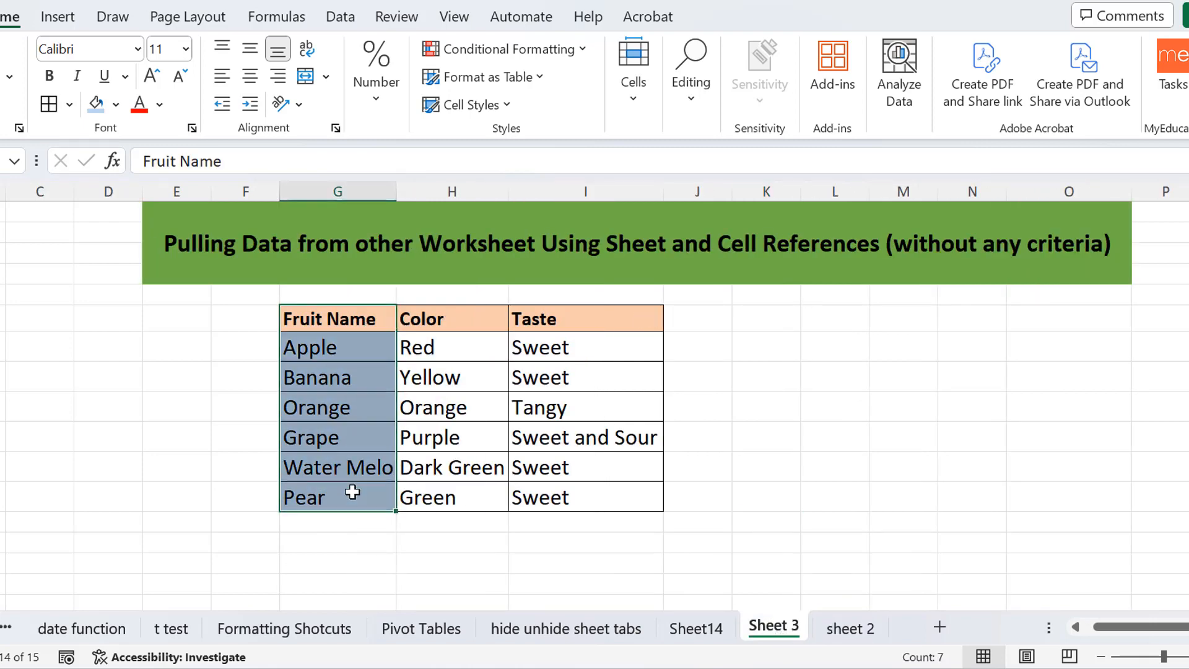
{"action": "left_click_drag", "start_coordinate": [470, 320], "coordinate": [529, 491]}
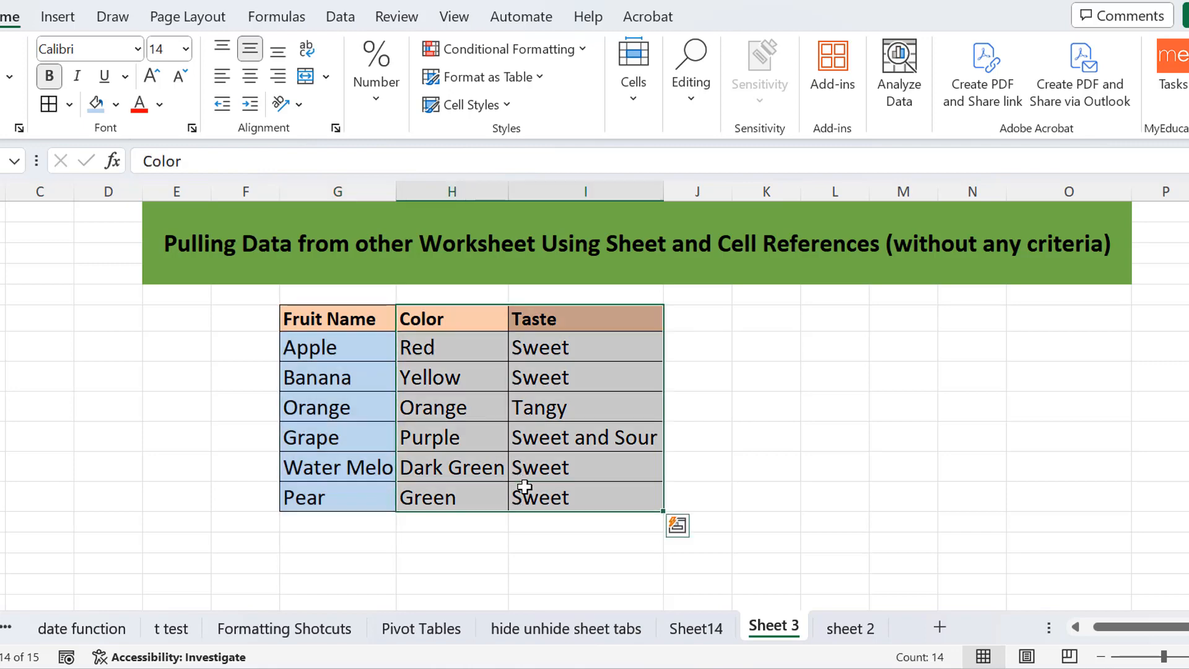
{"action": "left_click", "coordinate": [586, 361]}
{"action": "left_click", "coordinate": [835, 635]}
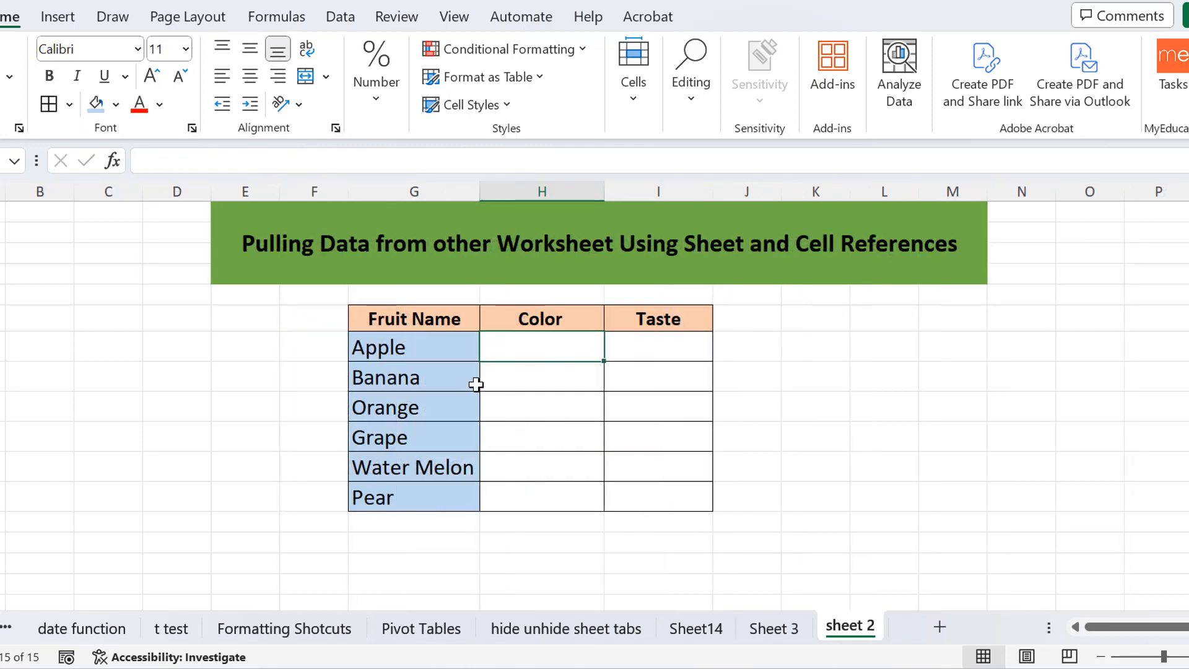
{"action": "left_click_drag", "start_coordinate": [440, 319], "coordinate": [445, 496]}
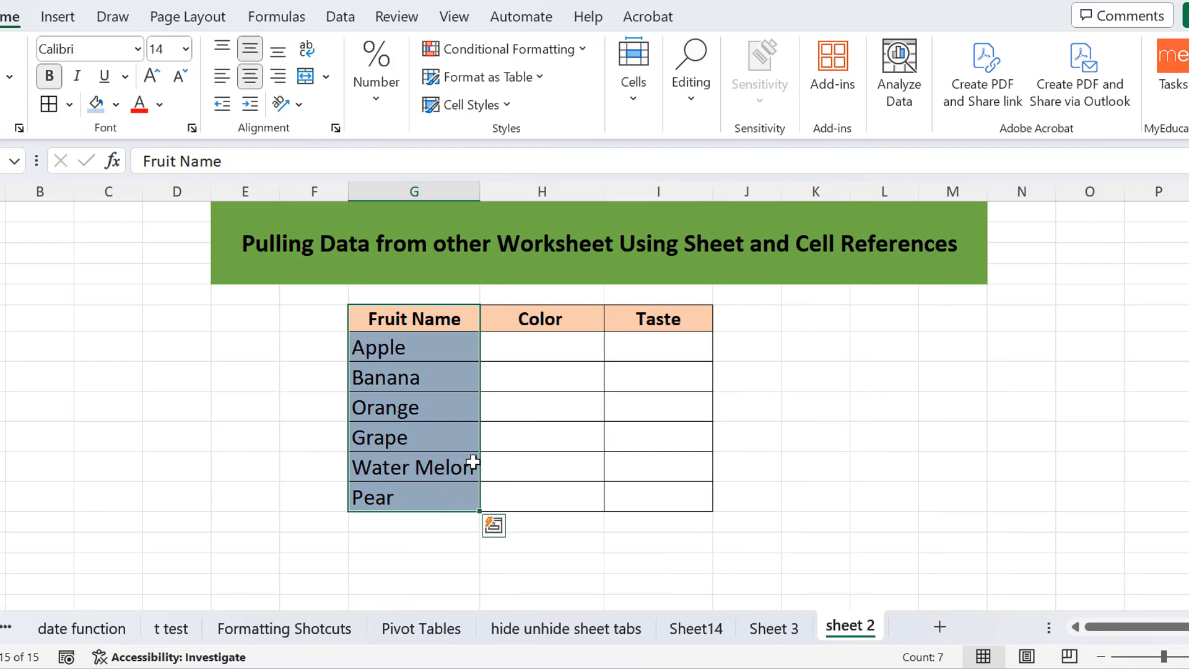
{"action": "left_click_drag", "start_coordinate": [589, 321], "coordinate": [654, 483]}
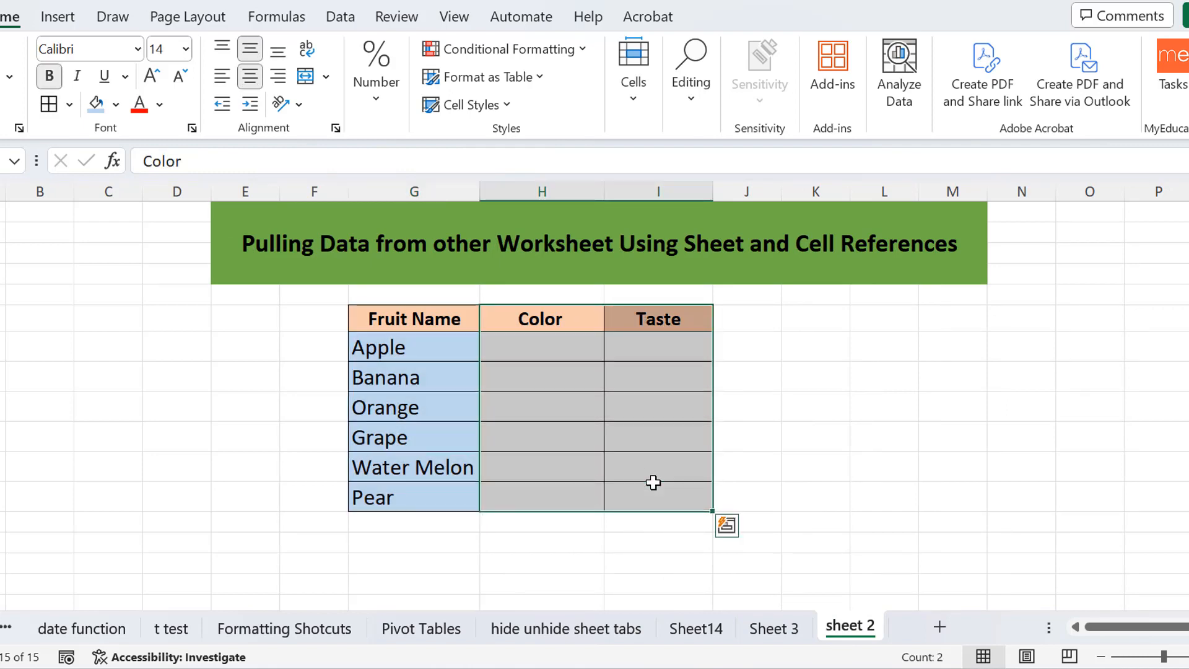
{"action": "left_click", "coordinate": [771, 627]}
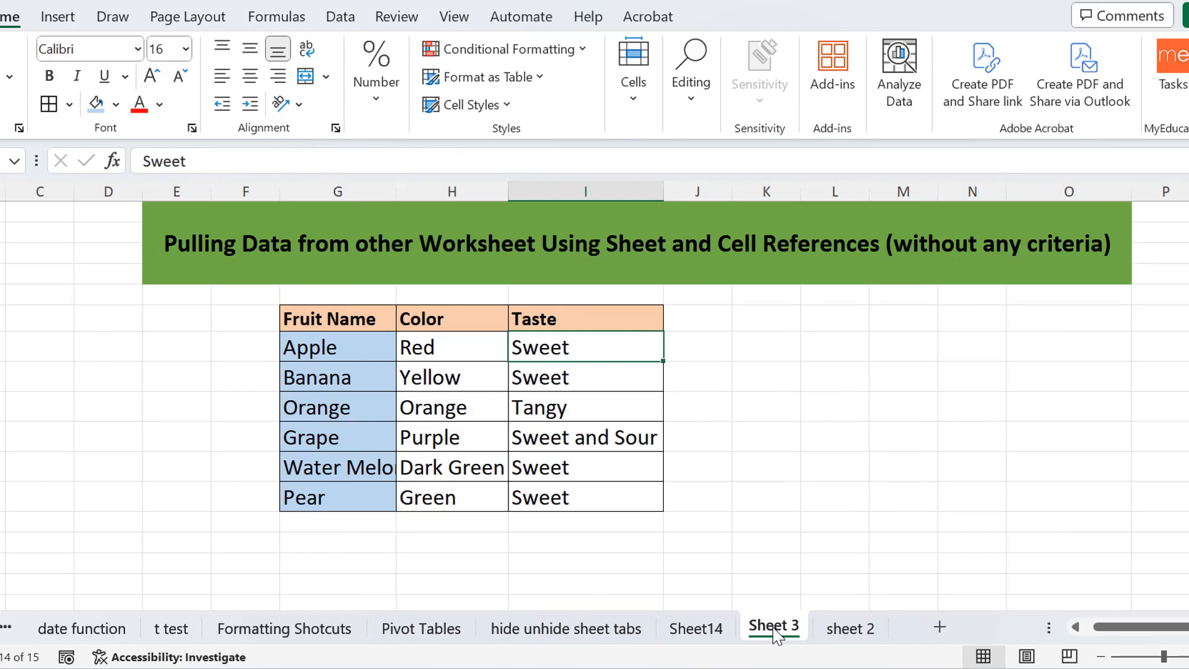
On sheet 2, enter a formula in Apple's Color cell that references cell H7 of Sheet 3 (='Sheet 3'!H7)
{"action": "left_click", "coordinate": [850, 629]}
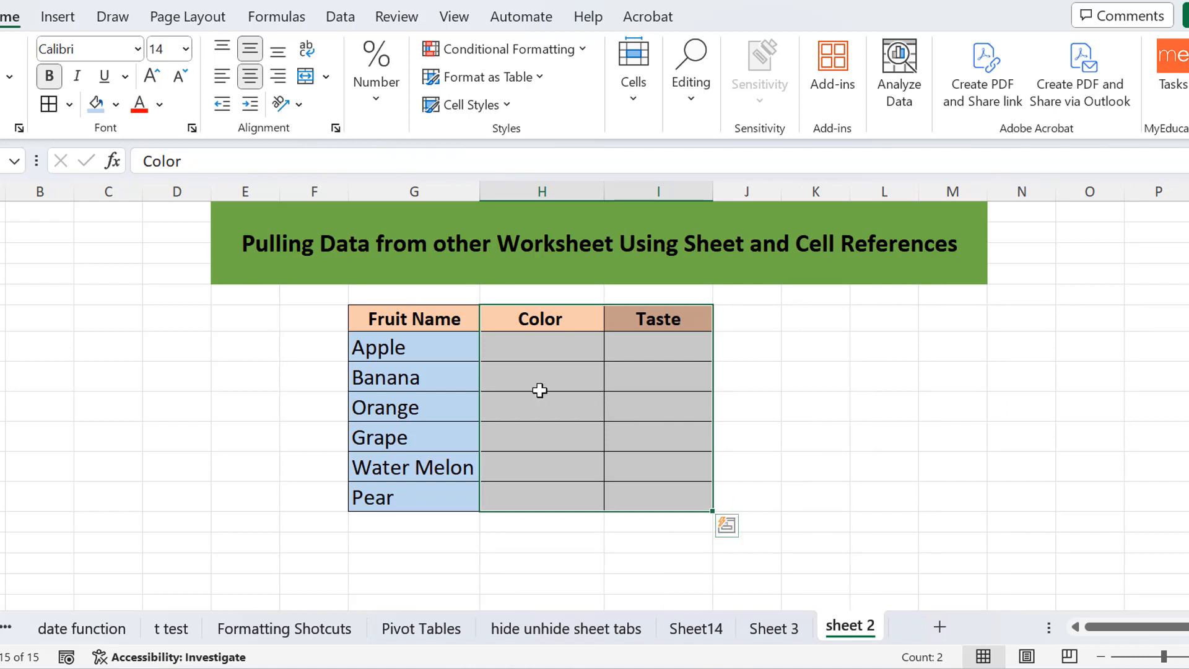
{"action": "left_click", "coordinate": [552, 350]}
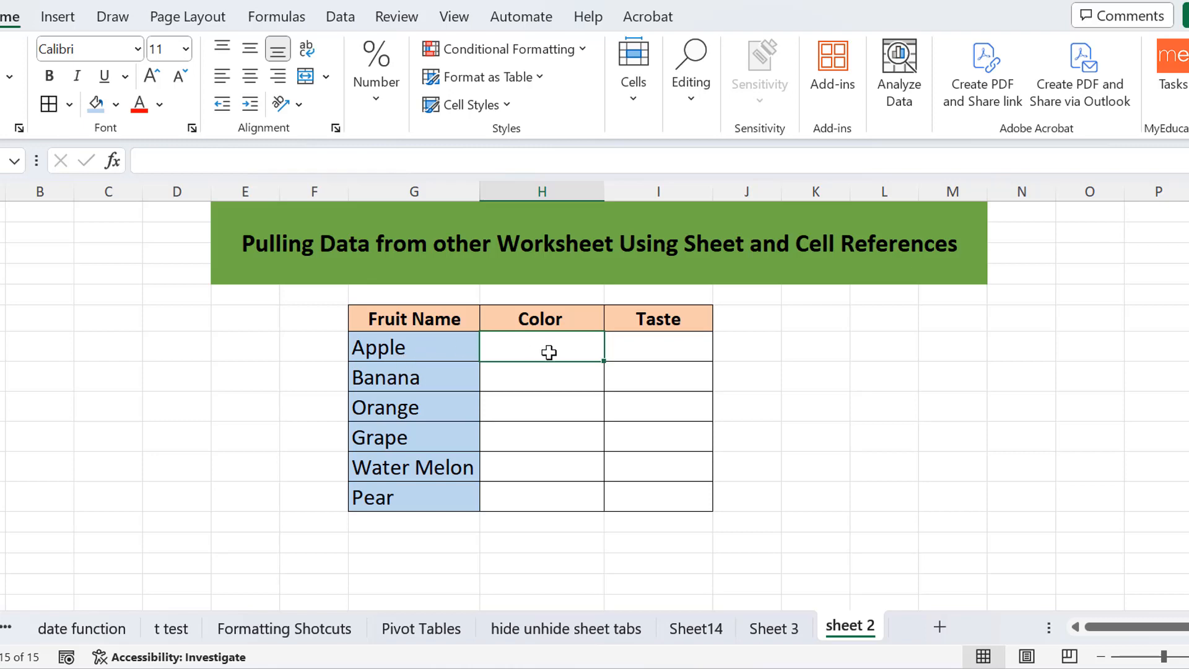
{"action": "double_click", "coordinate": [542, 348]}
{"action": "type", "text": "="}
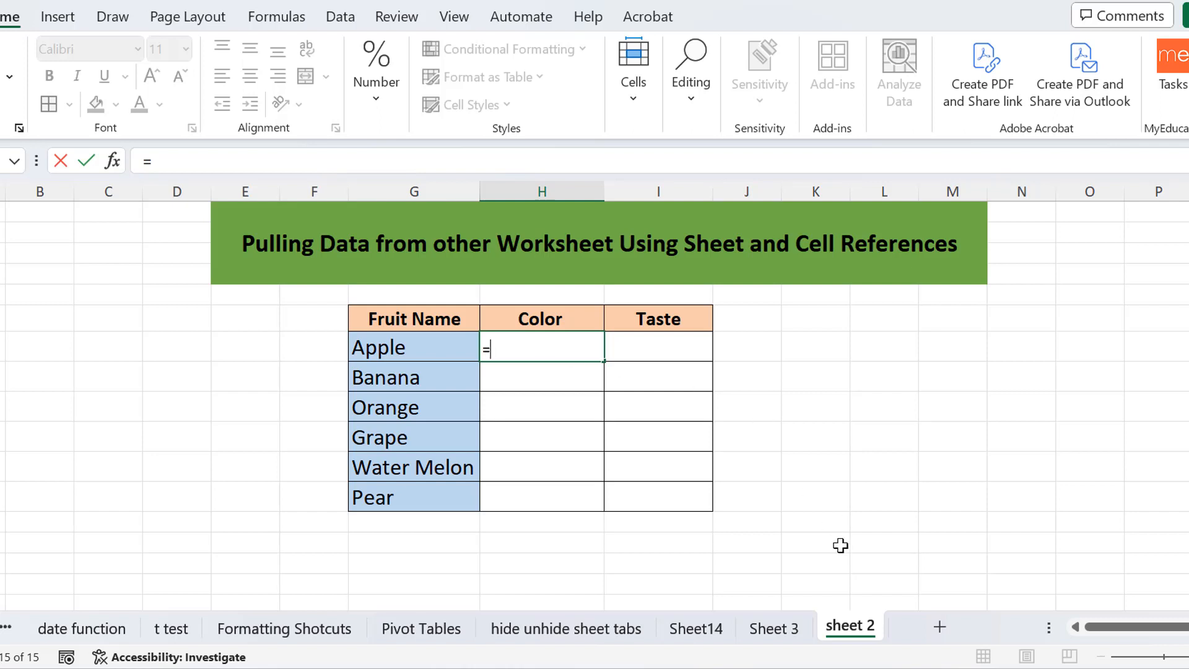
{"action": "left_click", "coordinate": [773, 632]}
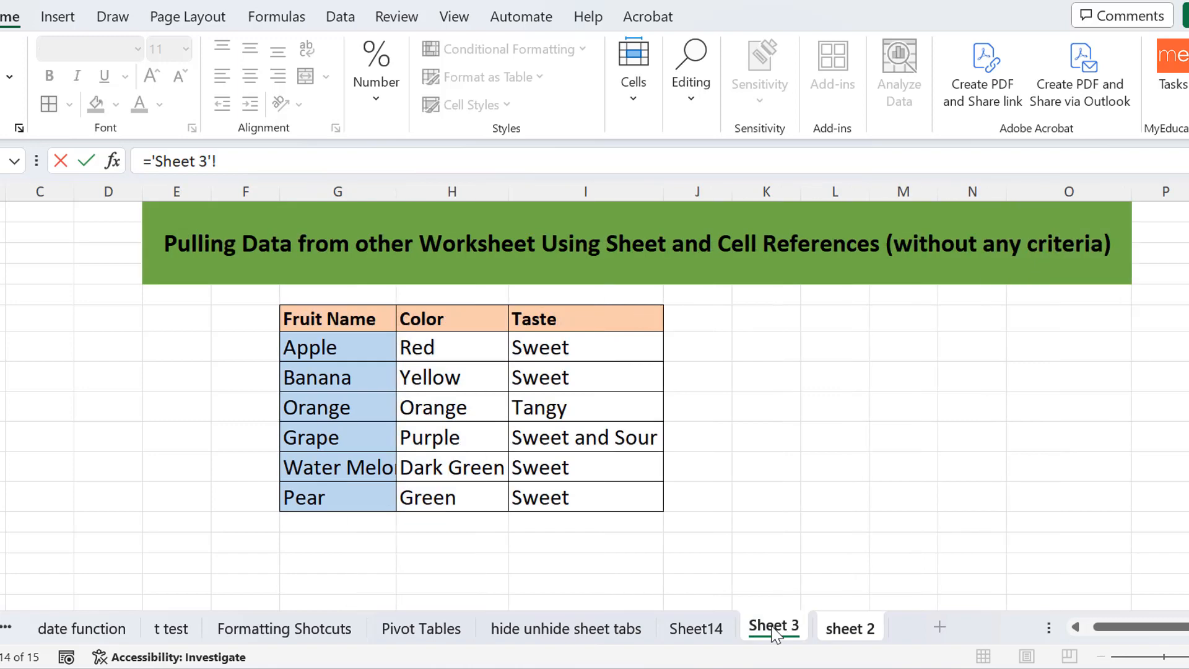
{"action": "left_click", "coordinate": [448, 348]}
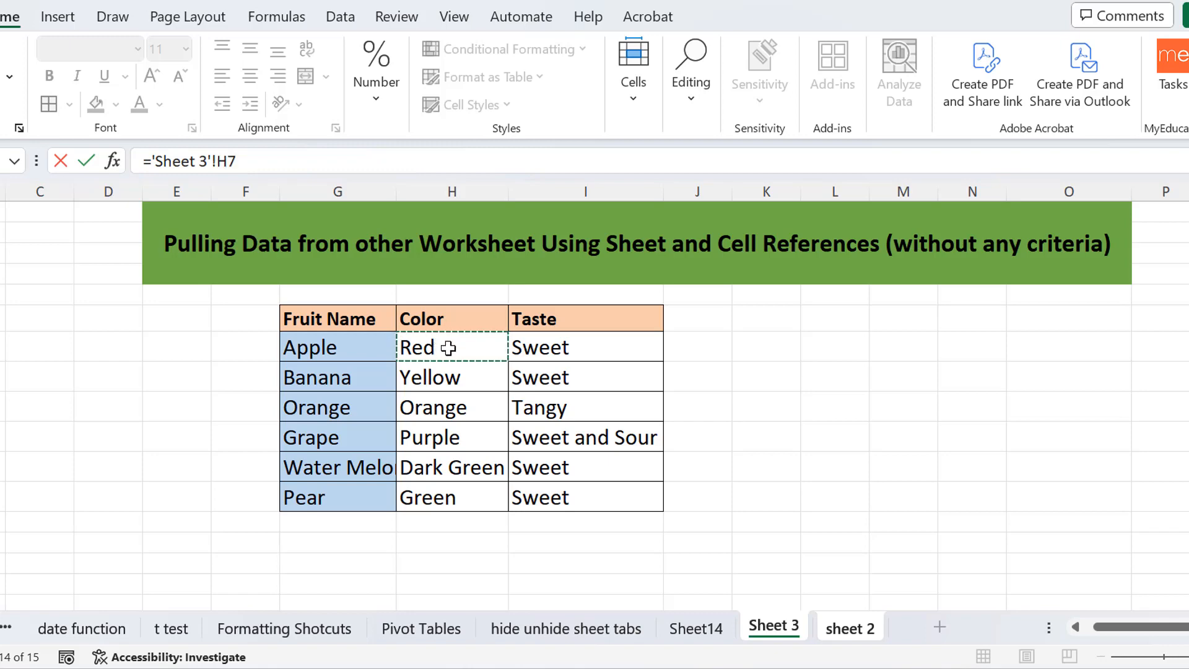
{"action": "key", "text": "Return"}
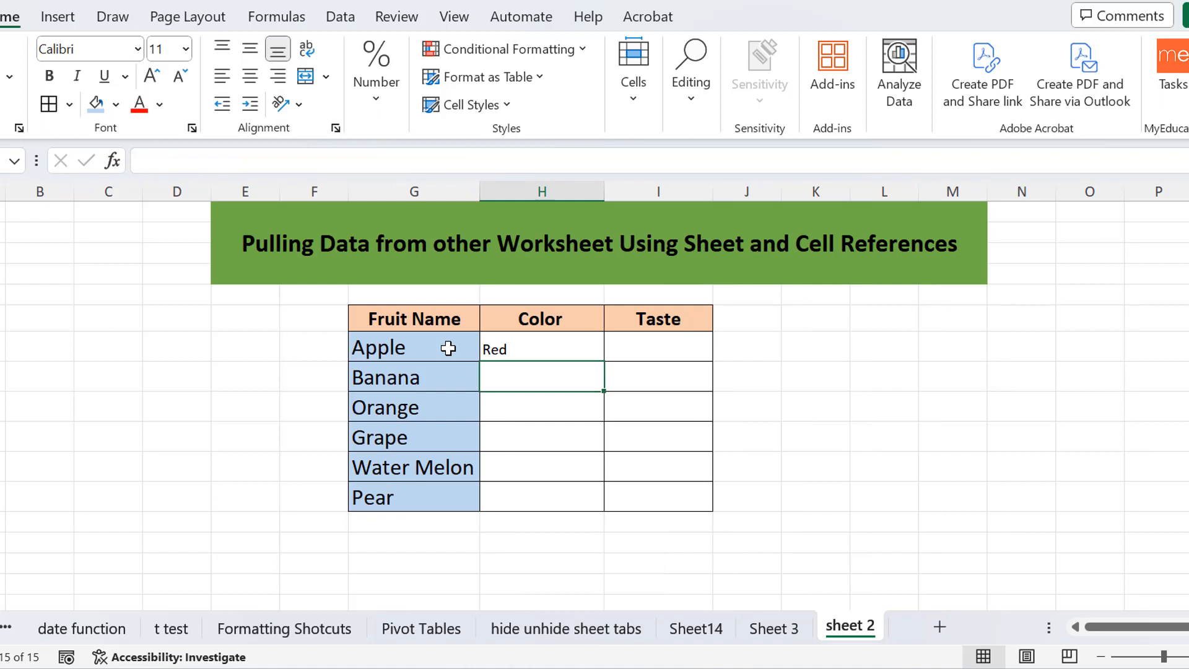
Check Apple's color against Sheet 3 and increase the font size of its Color cell on sheet 2 to 14
{"action": "left_click", "coordinate": [553, 348]}
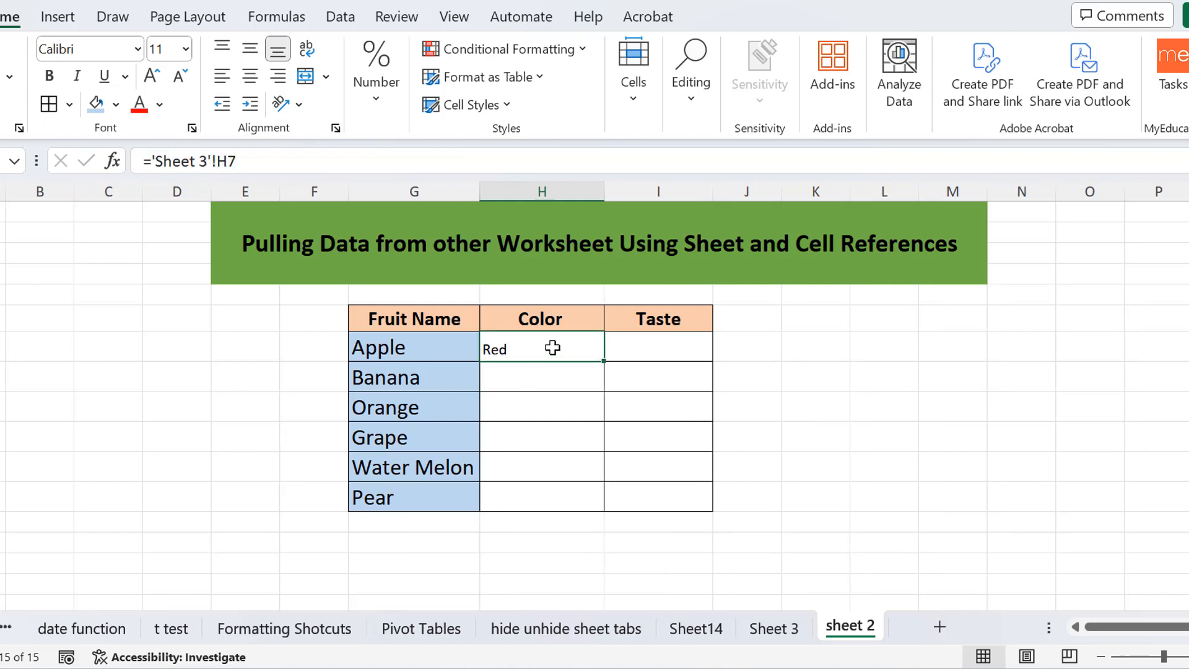
{"action": "left_click", "coordinate": [785, 635]}
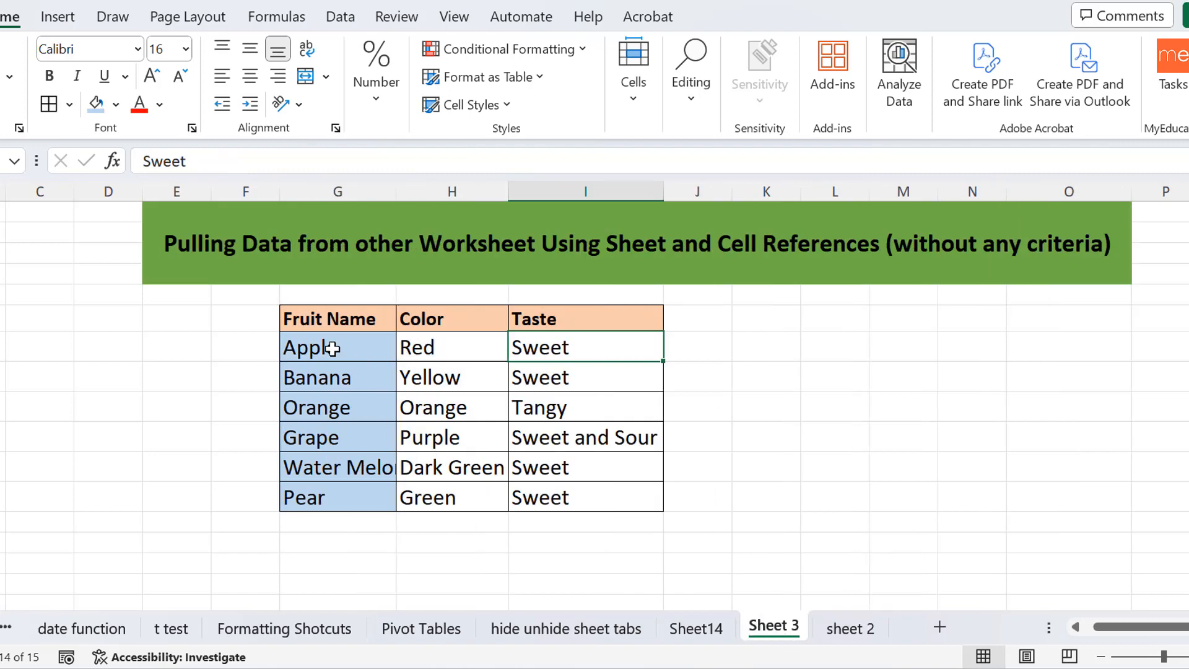
{"action": "left_click", "coordinate": [850, 629]}
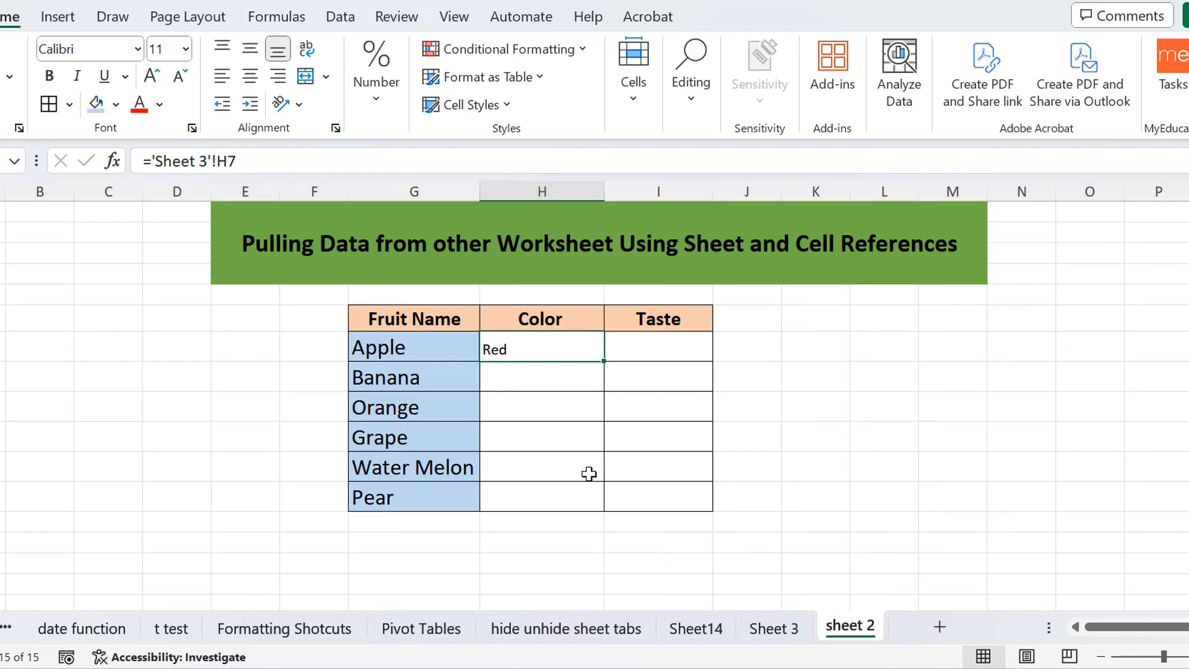
{"action": "left_click", "coordinate": [148, 77]}
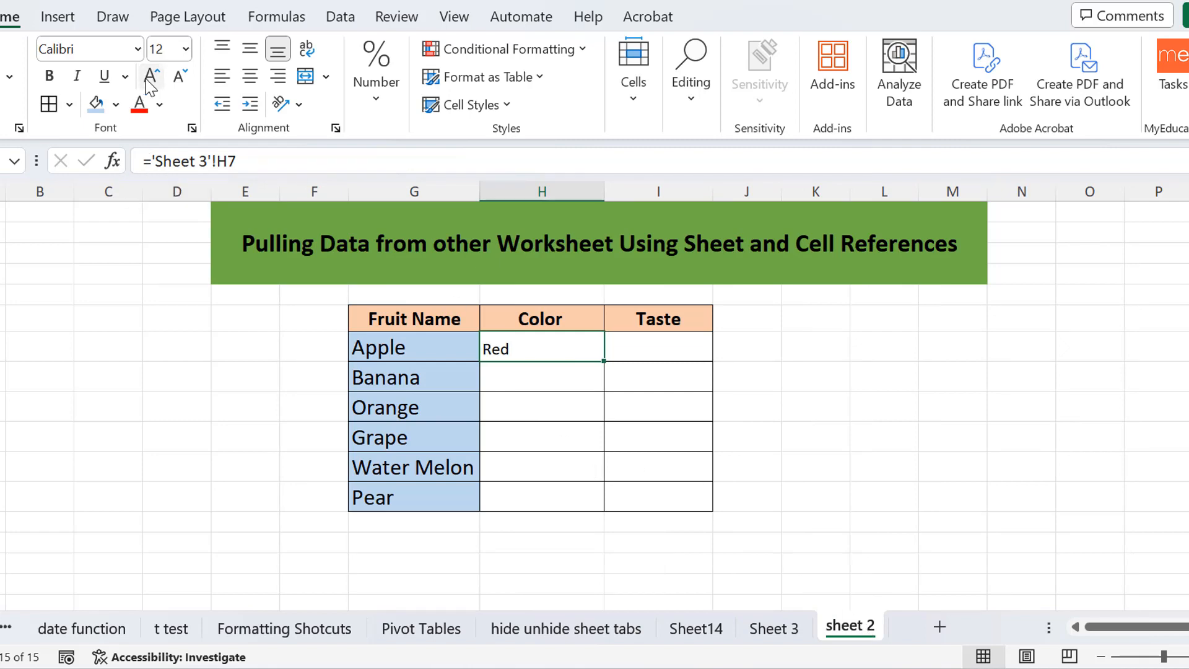
{"action": "left_click", "coordinate": [149, 79]}
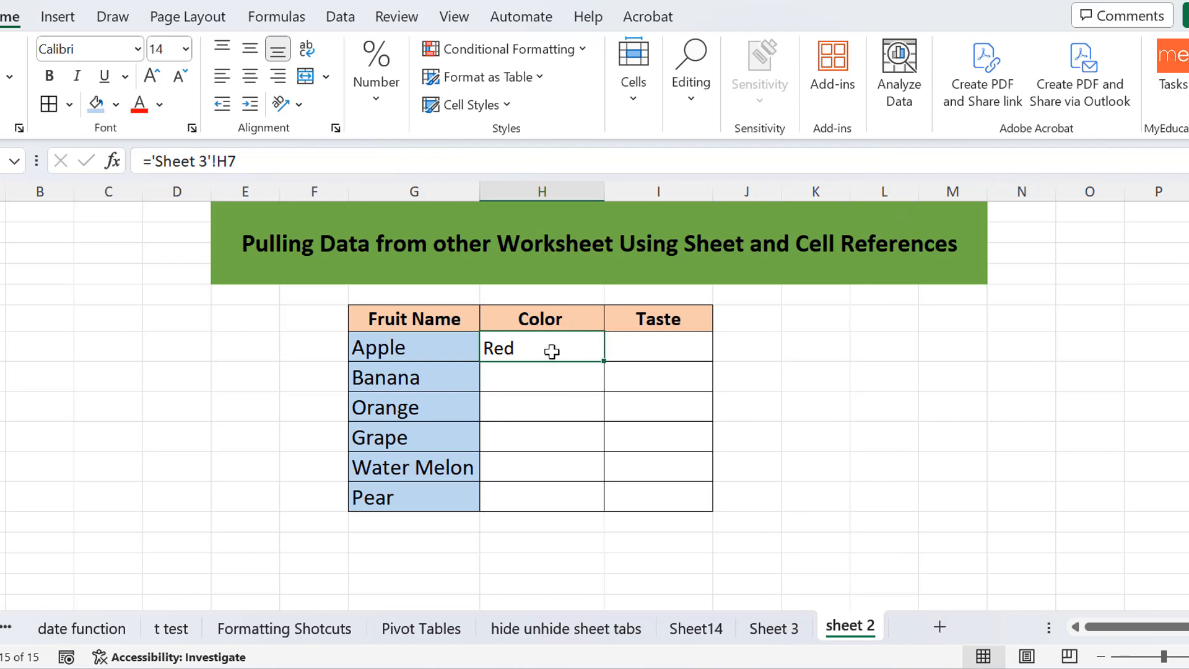
Examine the sheet name and cell reference in Apple's Color formula against the source cell on Sheet 3, leaving the formula unedited
{"action": "left_click", "coordinate": [267, 163]}
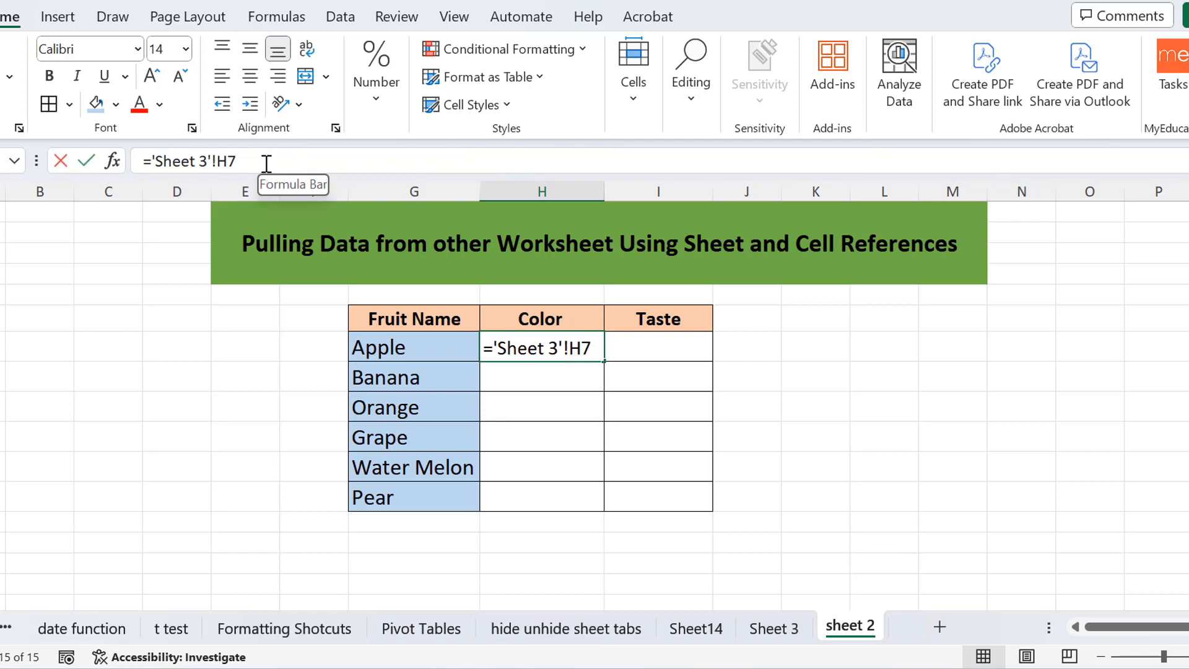
{"action": "left_click", "coordinate": [266, 163]}
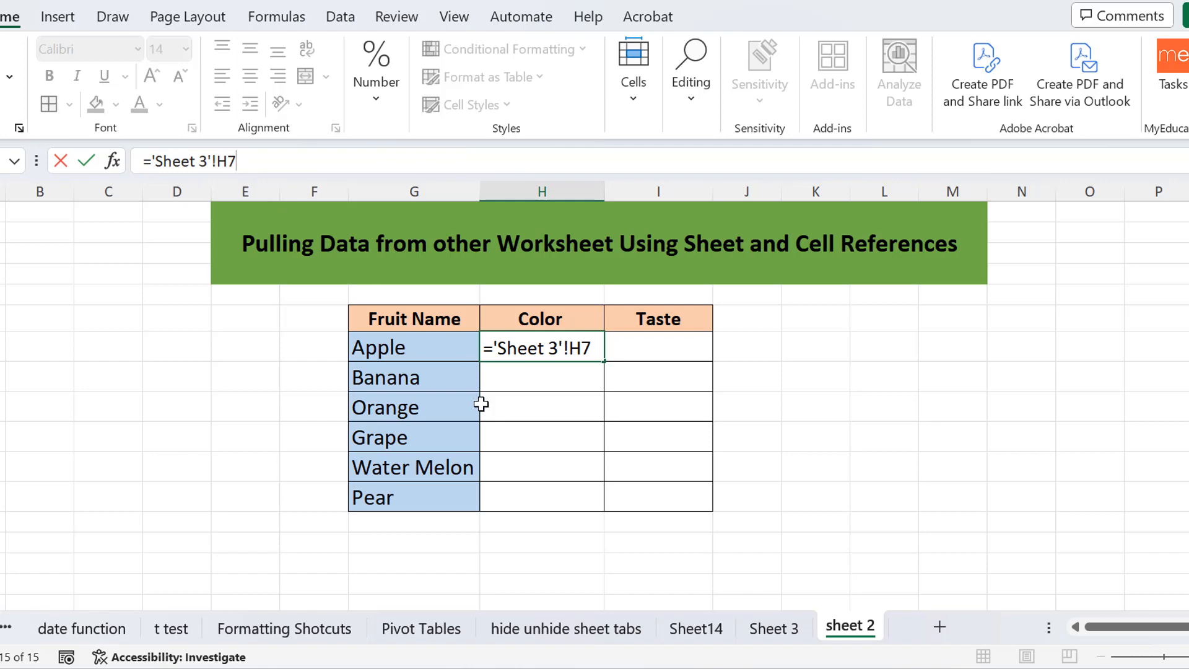
{"action": "key", "text": "Return"}
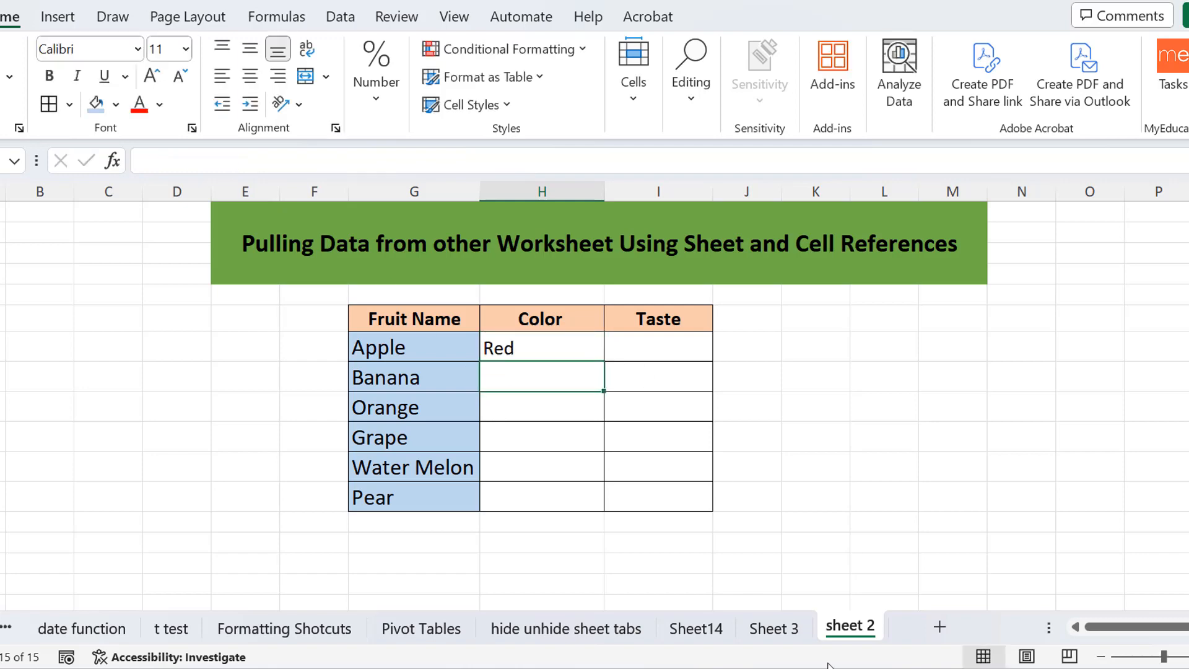
{"action": "left_click", "coordinate": [774, 628]}
{"action": "left_click", "coordinate": [458, 338]}
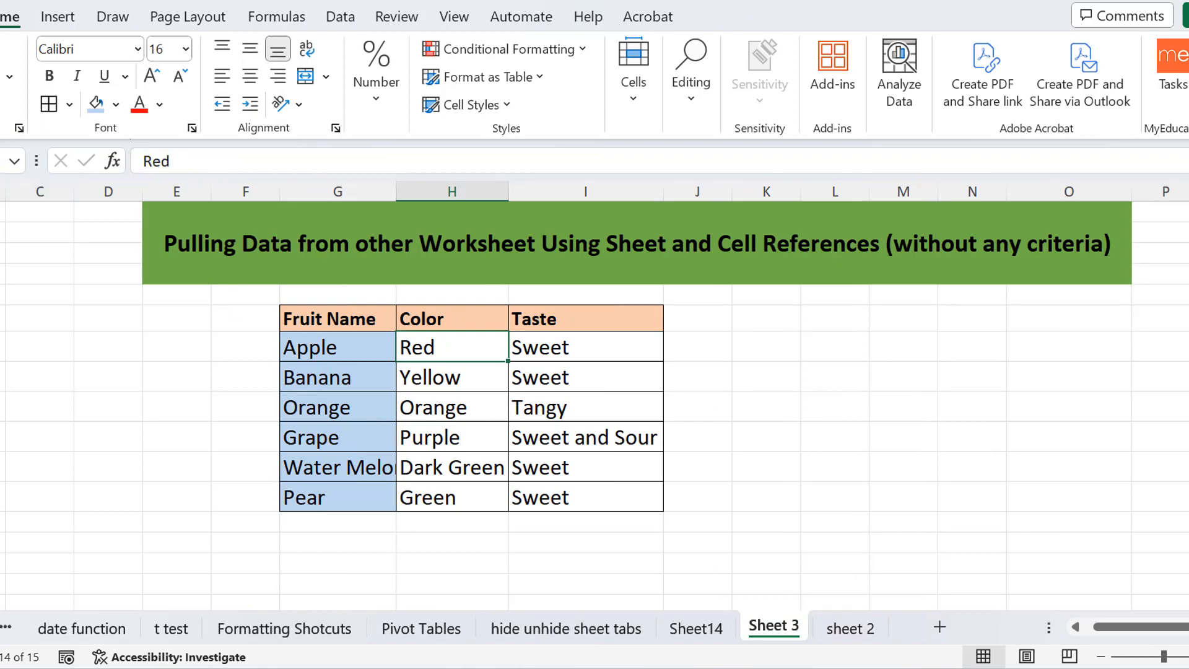
{"action": "left_click", "coordinate": [850, 628]}
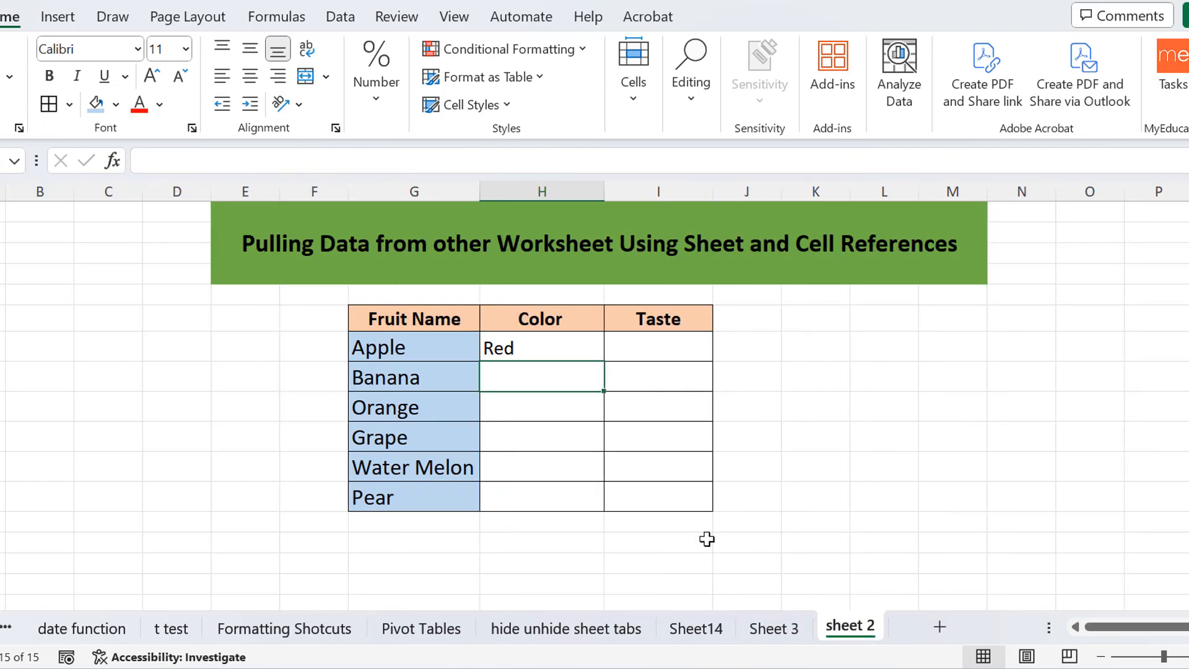
{"action": "left_click", "coordinate": [558, 353]}
{"action": "double_click", "coordinate": [595, 348]}
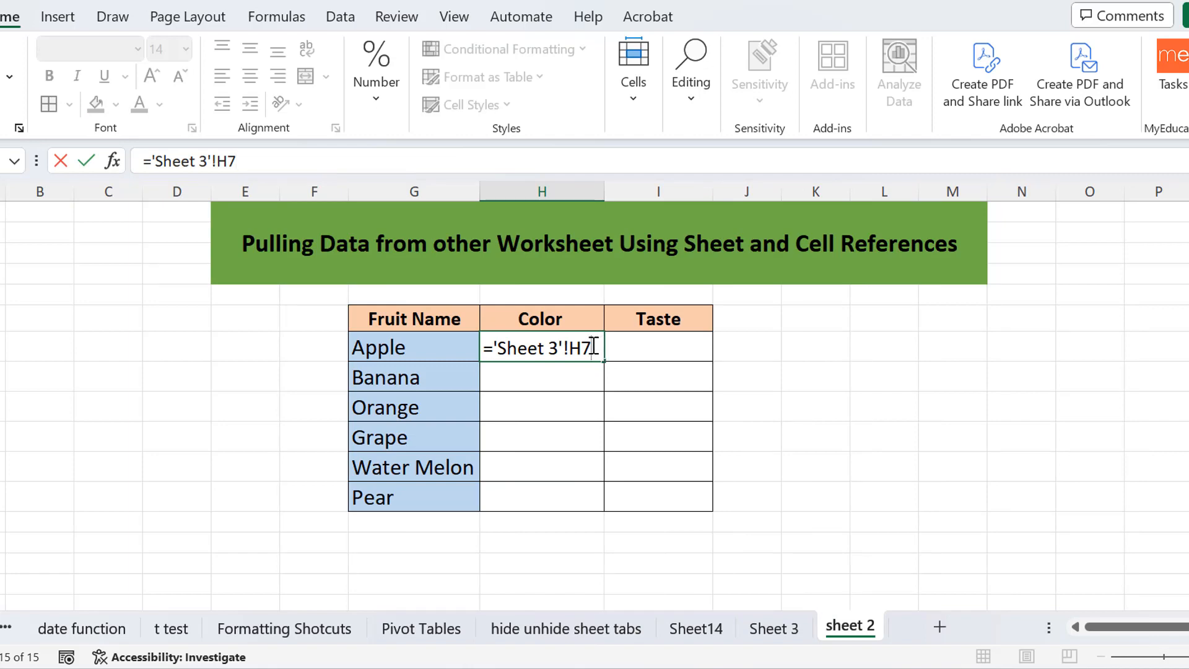
{"action": "left_click_drag", "start_coordinate": [593, 345], "coordinate": [500, 347]}
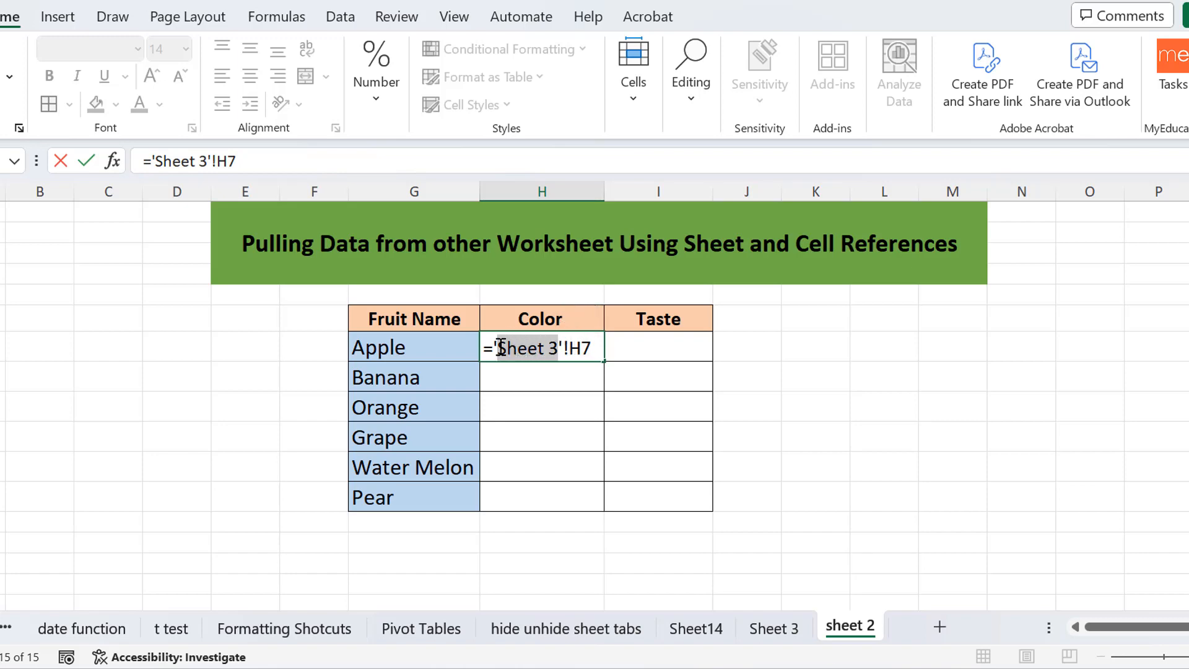
{"action": "key", "text": "Escape"}
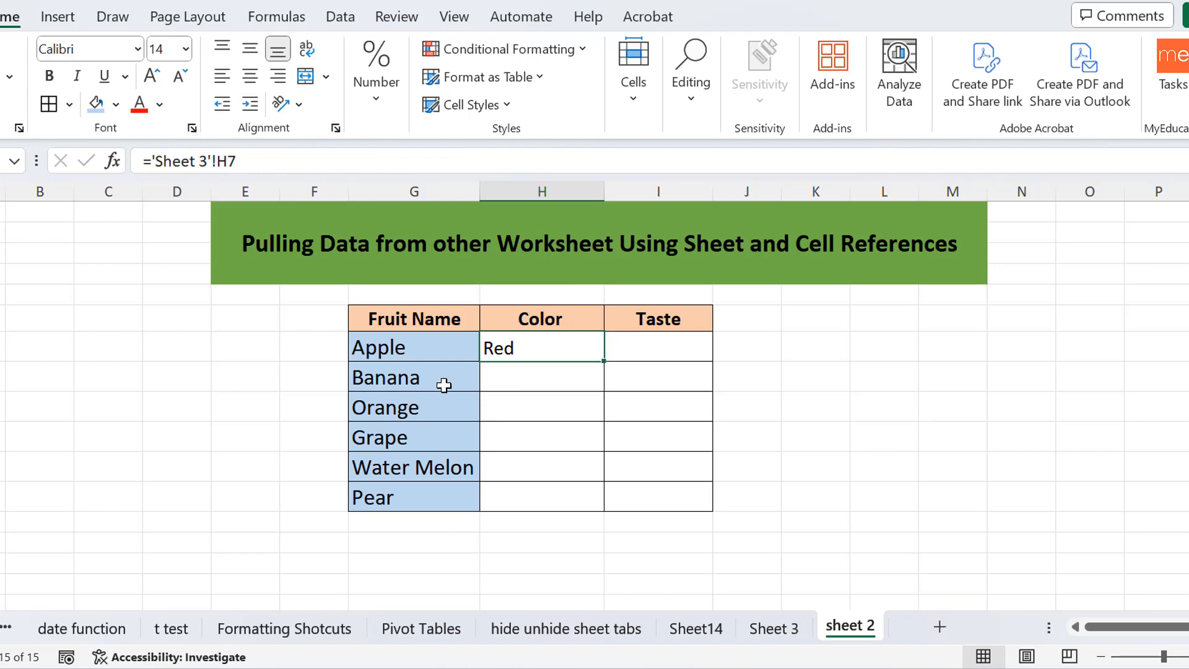
Compare the order of the fruit names from Apple to Pear on sheet 2 and Sheet 3
{"action": "left_click", "coordinate": [777, 639]}
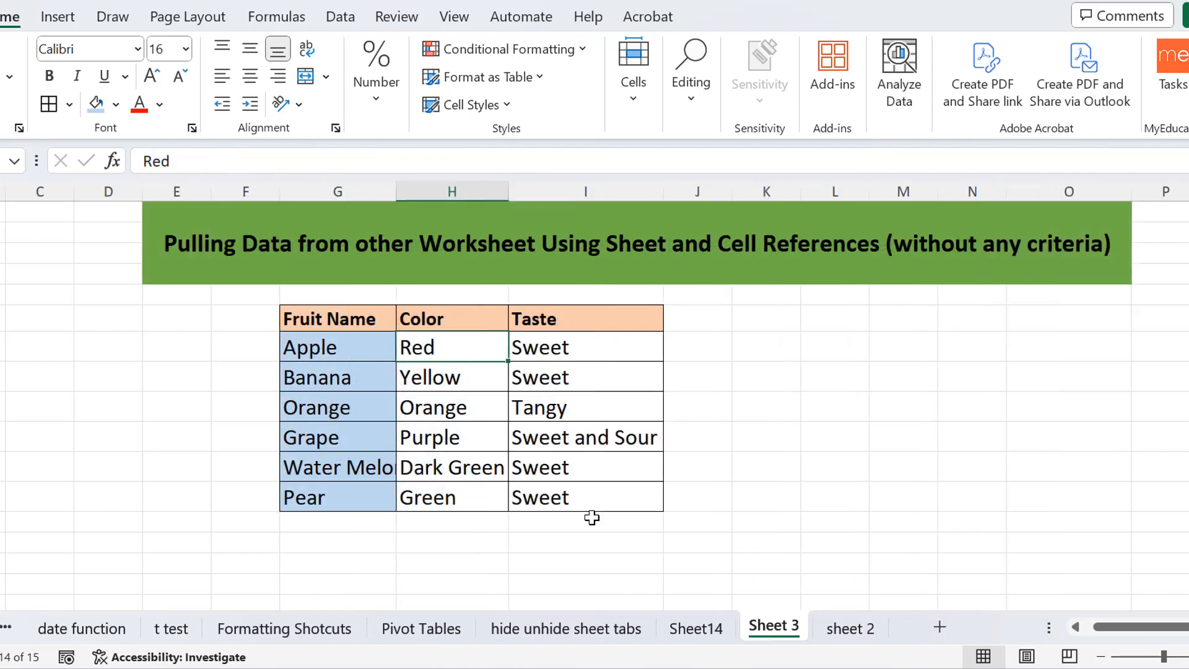
{"action": "left_click", "coordinate": [840, 629]}
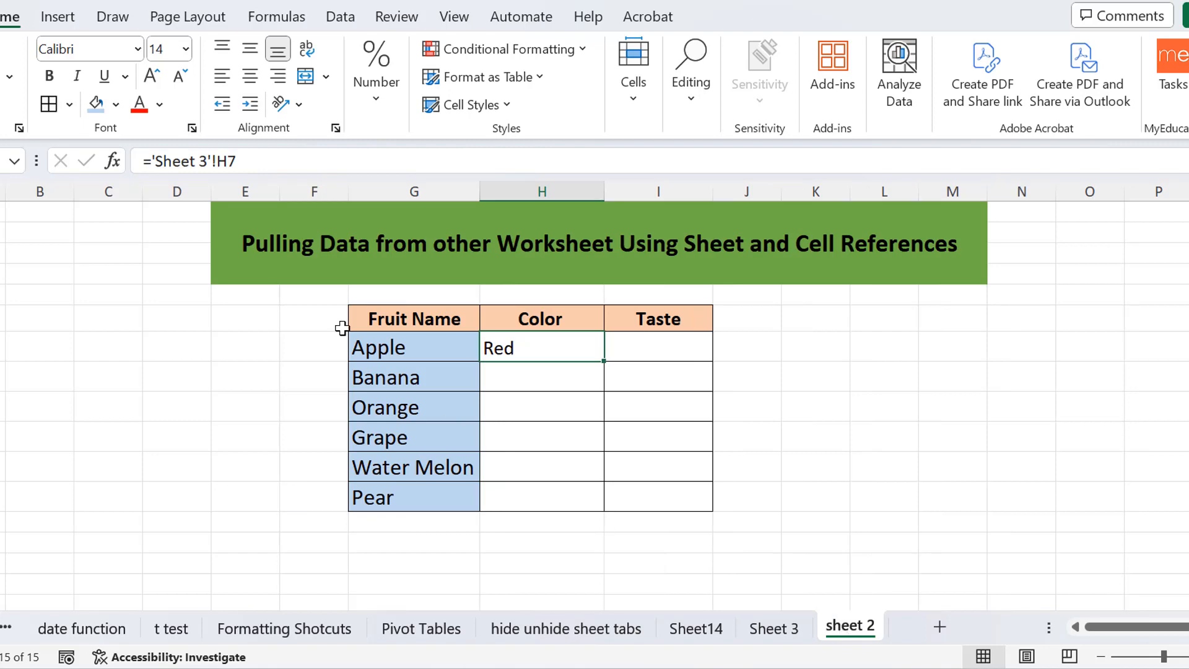
{"action": "left_click_drag", "start_coordinate": [402, 345], "coordinate": [409, 497]}
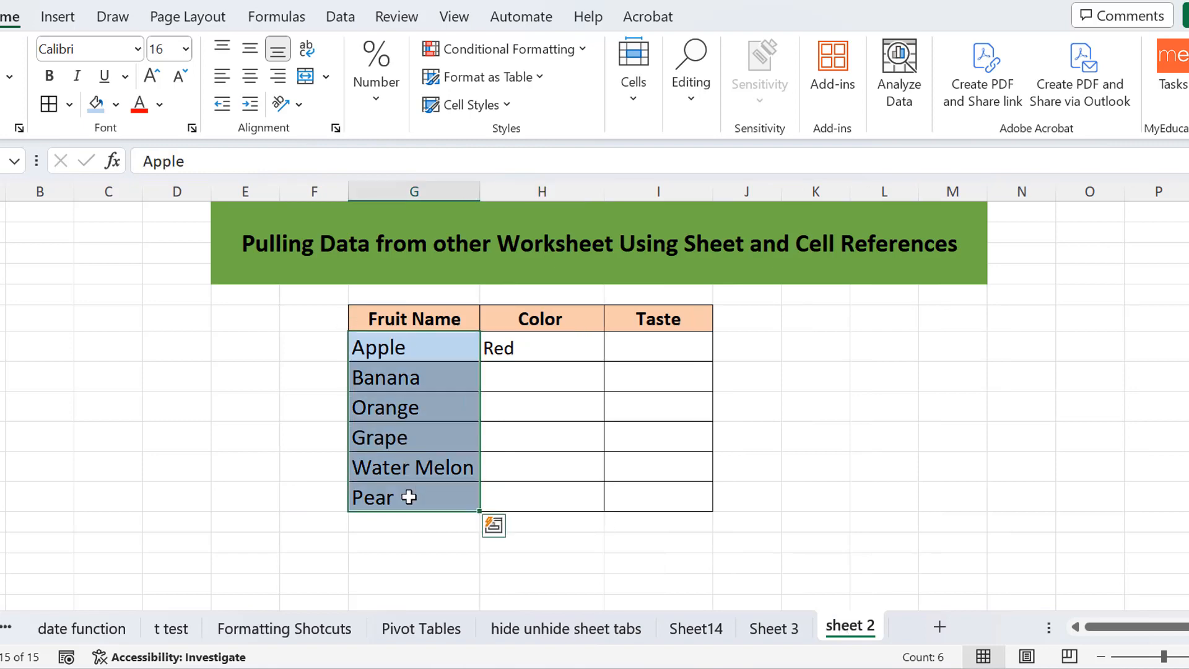
{"action": "left_click", "coordinate": [773, 627]}
{"action": "left_click", "coordinate": [352, 349]}
{"action": "left_click_drag", "start_coordinate": [354, 369], "coordinate": [355, 501]}
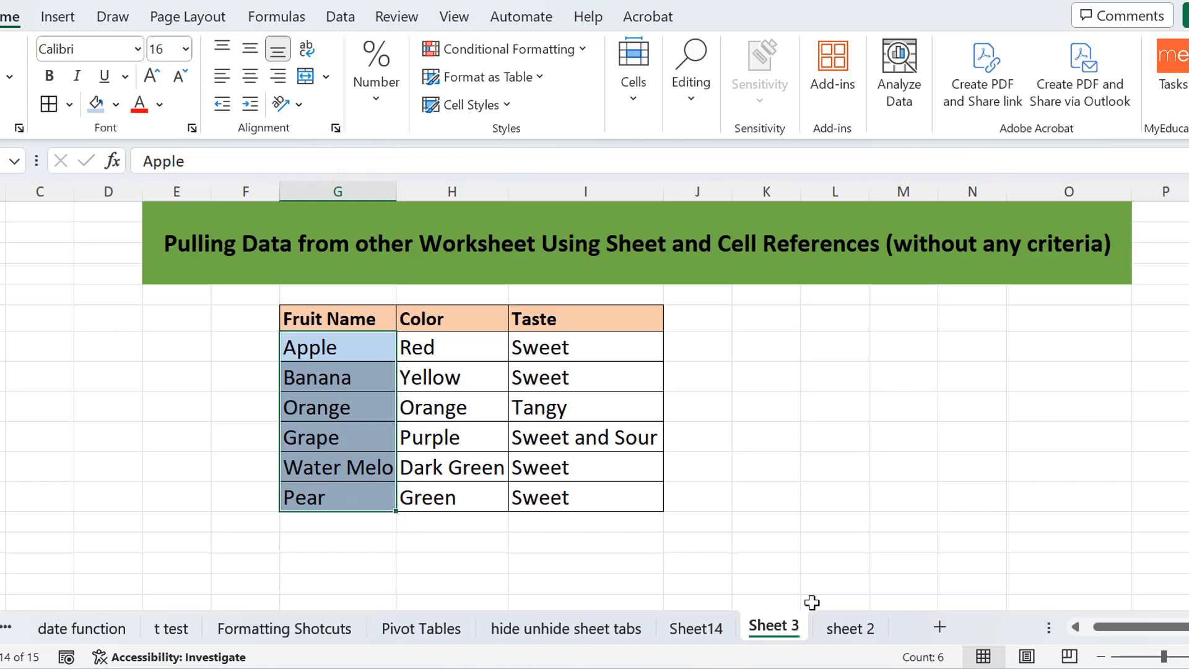
Fill Apple's Color formula on sheet 2 down through the Pear row and check the copied references
{"action": "left_click", "coordinate": [846, 630]}
{"action": "left_click", "coordinate": [568, 347]}
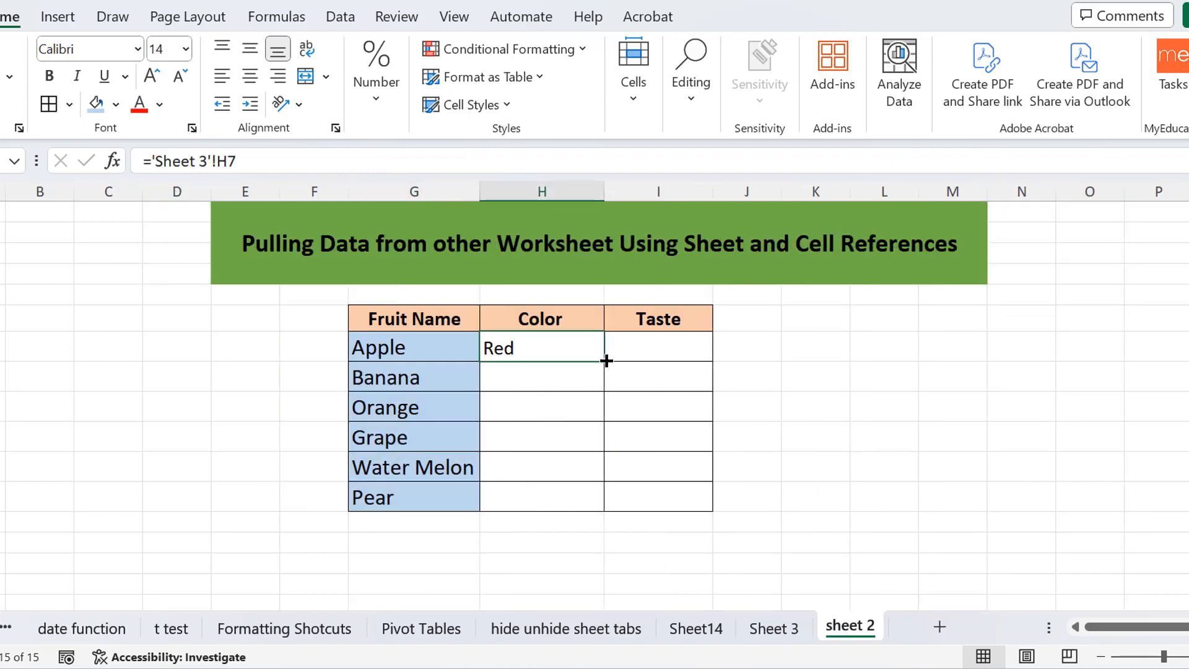
{"action": "left_click_drag", "start_coordinate": [604, 360], "coordinate": [601, 505]}
{"action": "left_click", "coordinate": [550, 389]}
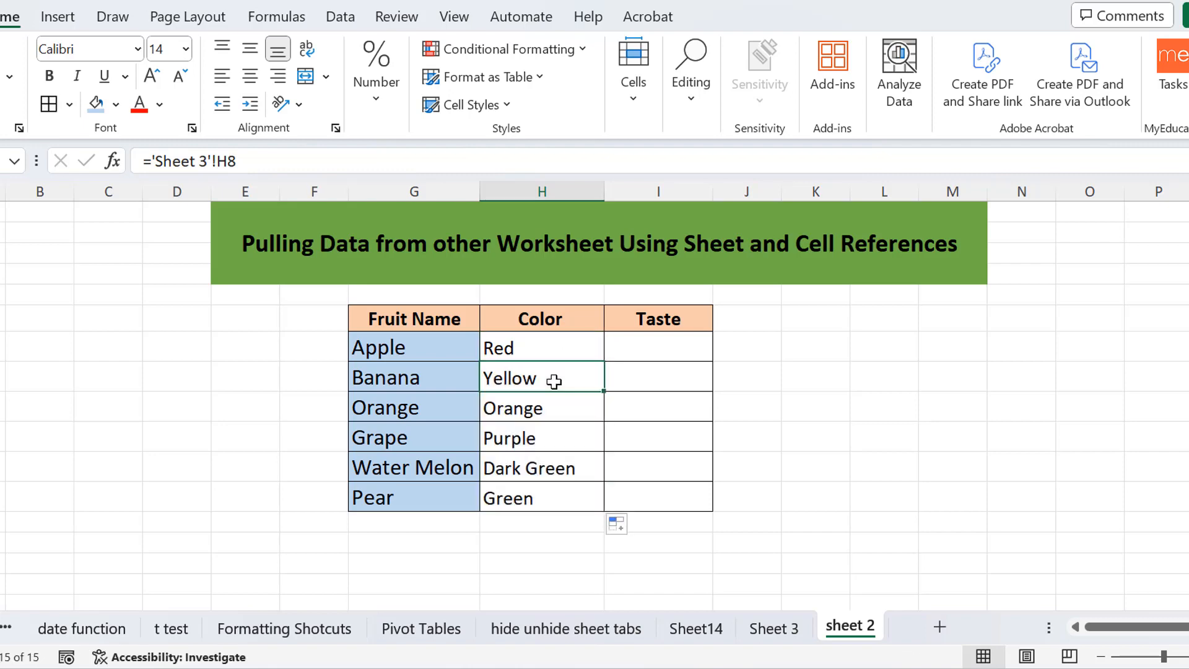
{"action": "left_click", "coordinate": [554, 408]}
{"action": "left_click", "coordinate": [555, 432]}
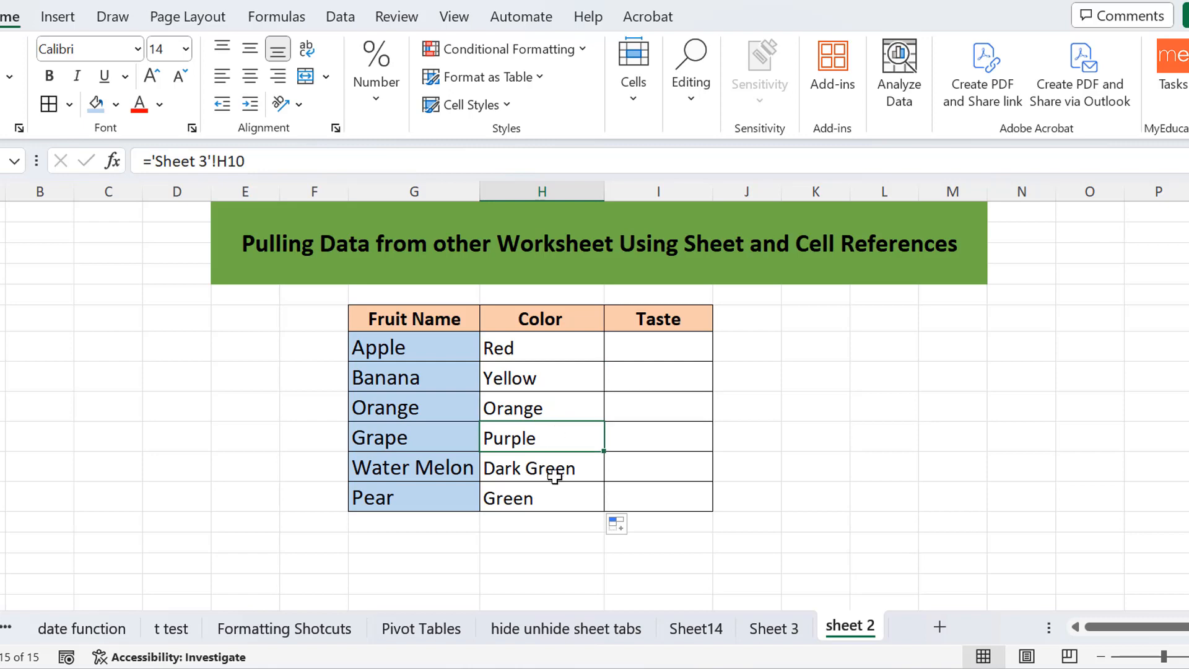
Review the Sheet 3 references in the Color formulas of the Apple through Pear rows
{"action": "left_click", "coordinate": [555, 477]}
{"action": "left_click", "coordinate": [556, 494]}
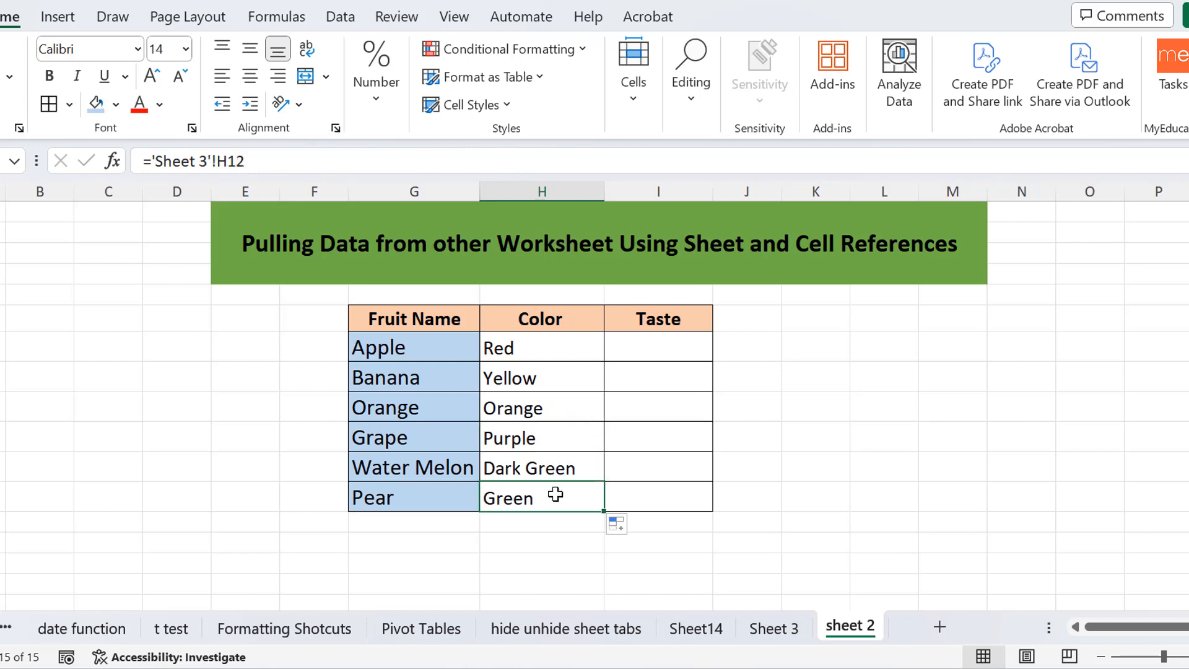
{"action": "left_click", "coordinate": [544, 358]}
{"action": "left_click", "coordinate": [547, 379]}
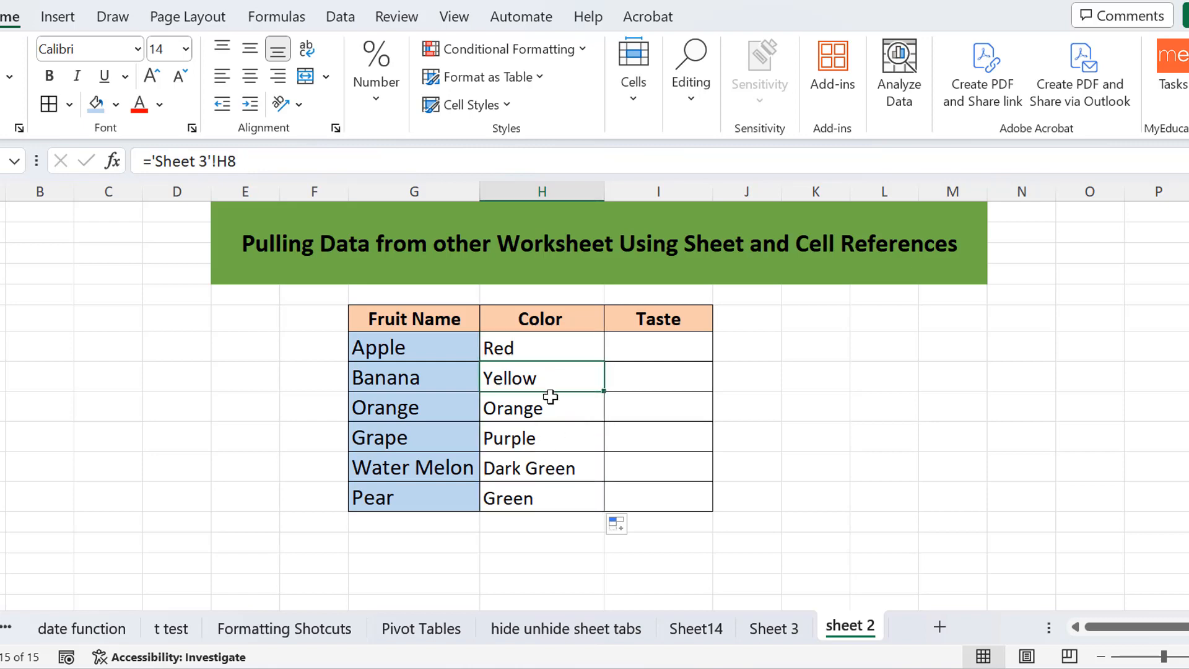
{"action": "left_click", "coordinate": [547, 406]}
Link Apple's Taste cell on sheet 2 to Apple's taste on Sheet 3 with the formula ='Sheet 3'!I7
{"action": "double_click", "coordinate": [668, 348]}
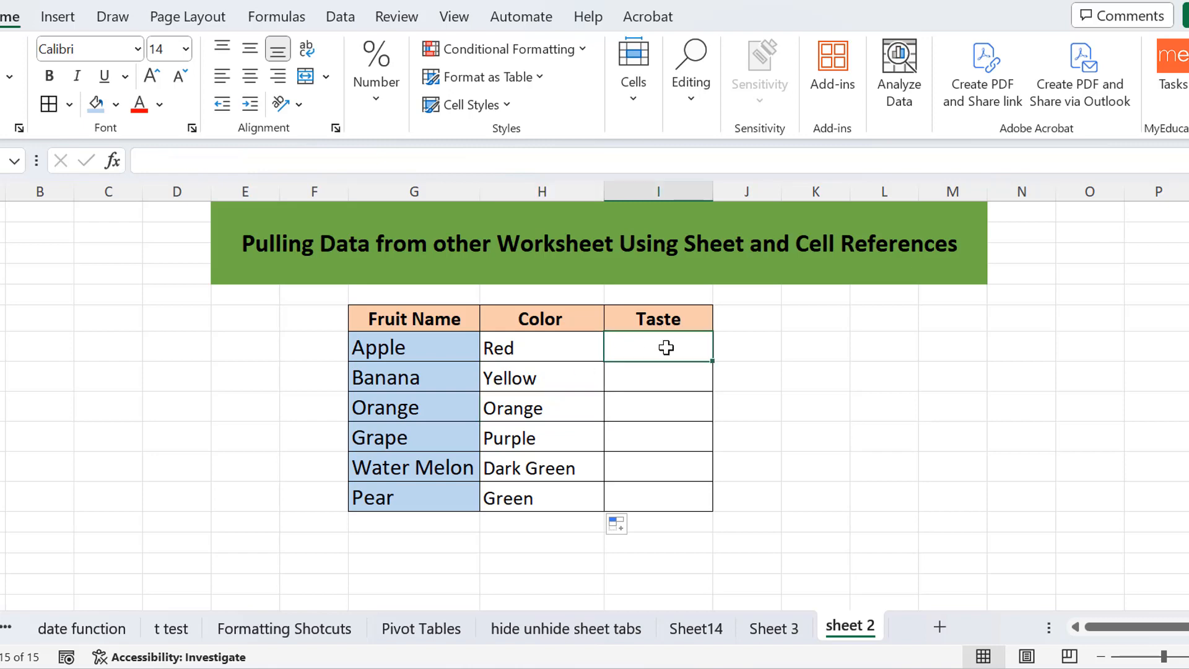
{"action": "type", "text": "="}
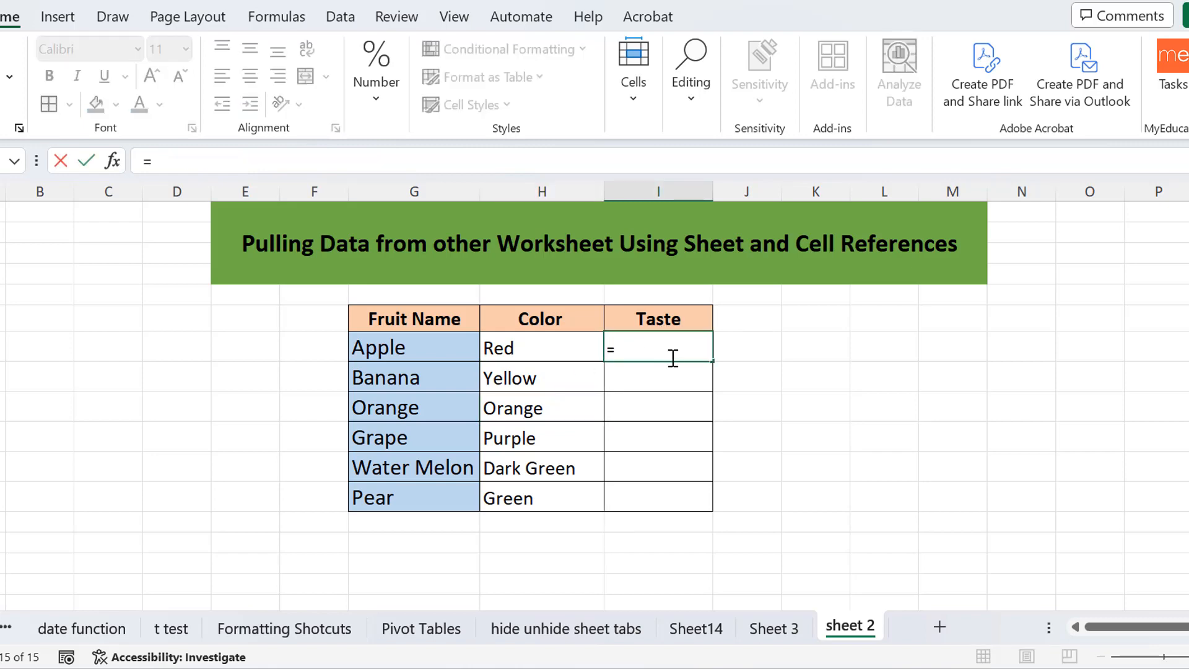
{"action": "left_click", "coordinate": [779, 630]}
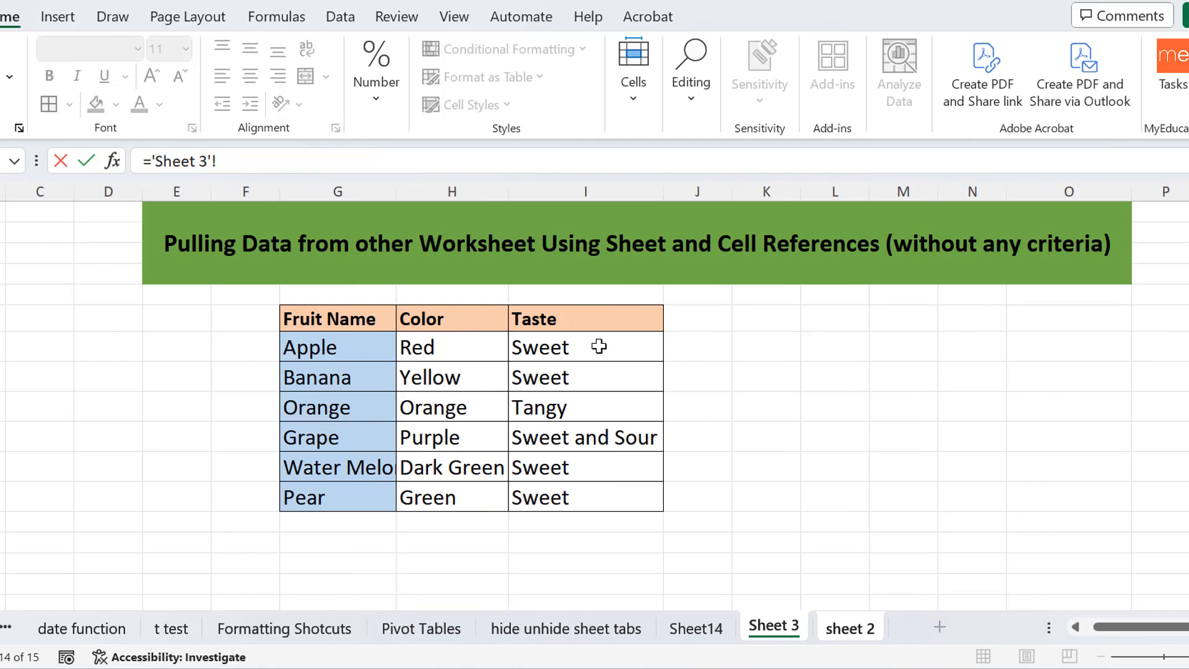
{"action": "left_click", "coordinate": [598, 346]}
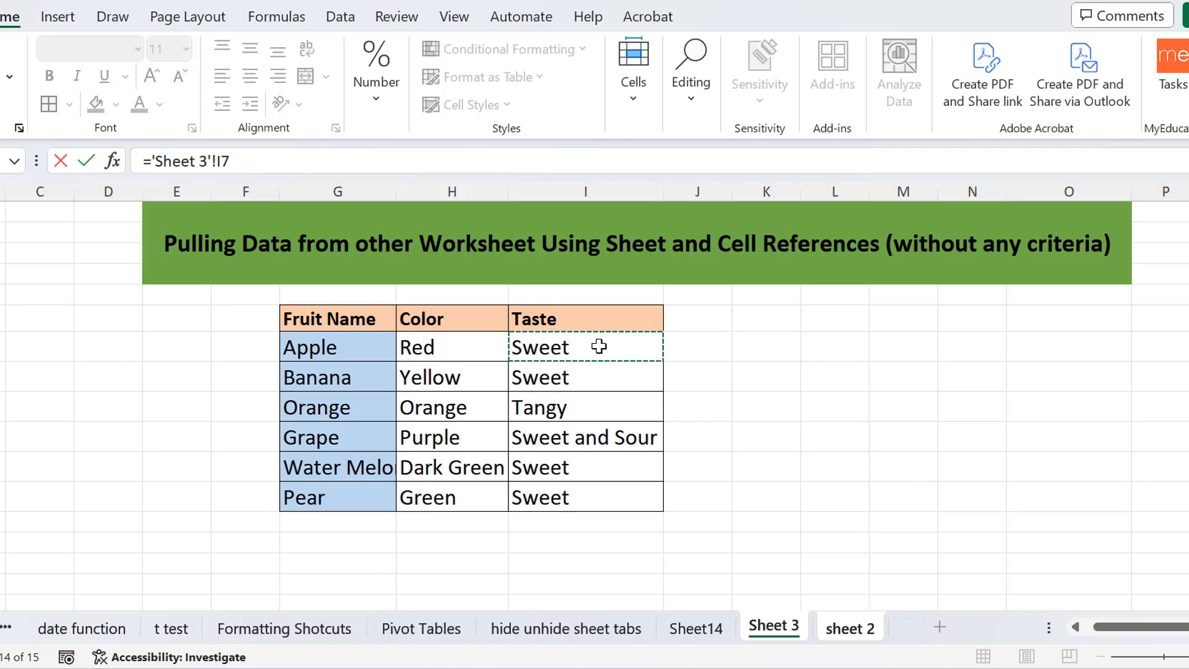
{"action": "key", "text": "Return"}
{"action": "left_click", "coordinate": [660, 347]}
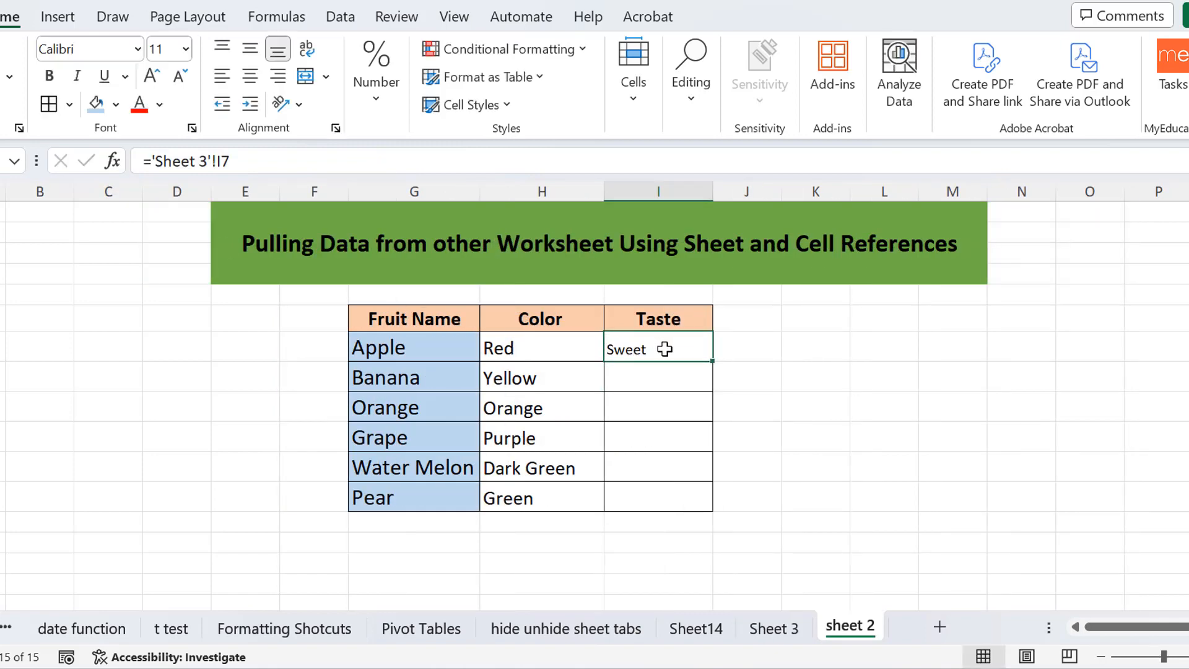
Fill Apple's Taste formula on sheet 2 down through the Pear row, comparing the fruit order and tastes with Sheet 3
{"action": "left_click", "coordinate": [783, 629]}
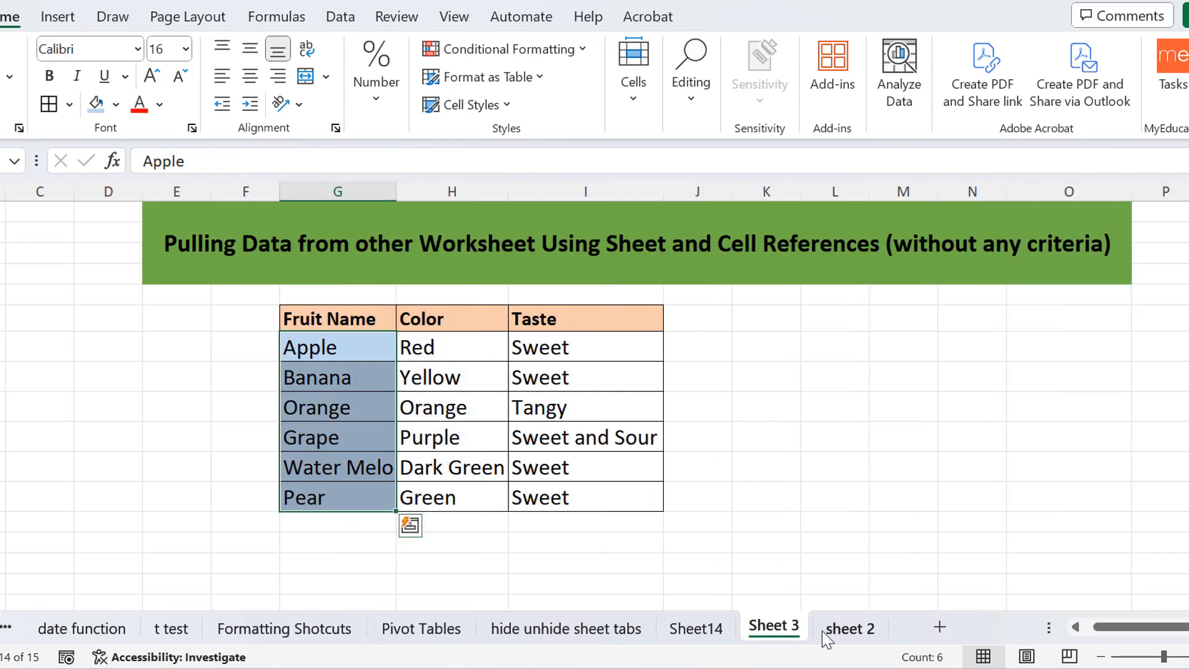
{"action": "left_click", "coordinate": [832, 629]}
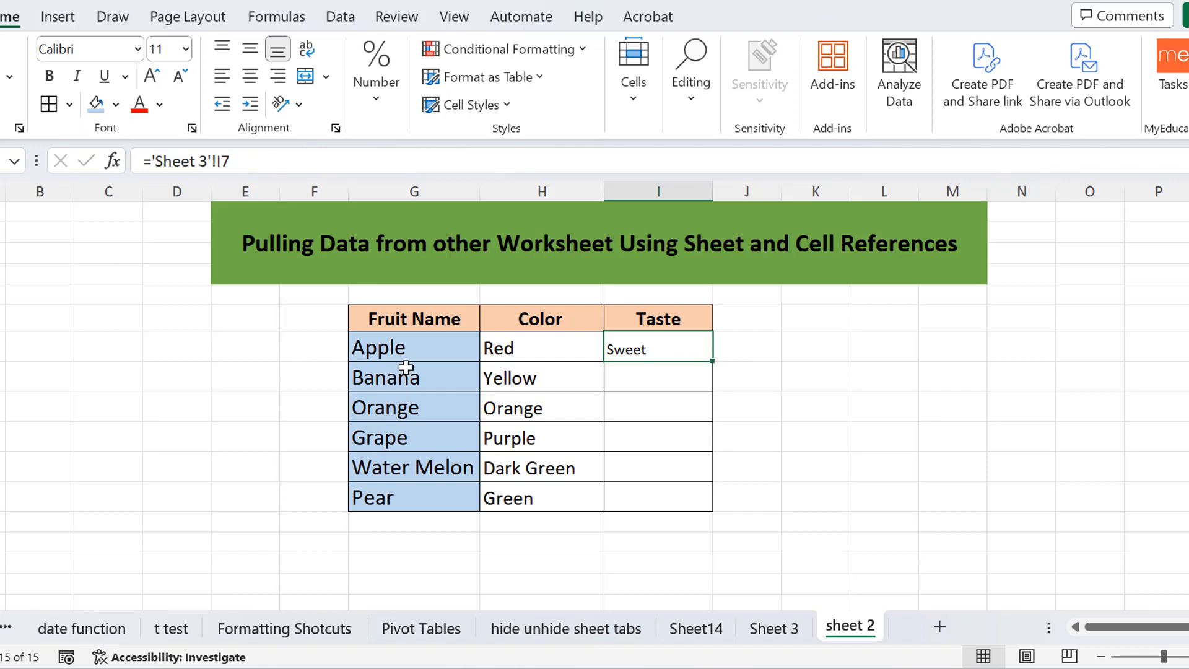
{"action": "left_click_drag", "start_coordinate": [397, 374], "coordinate": [404, 496]}
{"action": "left_click", "coordinate": [699, 349]}
{"action": "left_click_drag", "start_coordinate": [714, 376], "coordinate": [712, 513]}
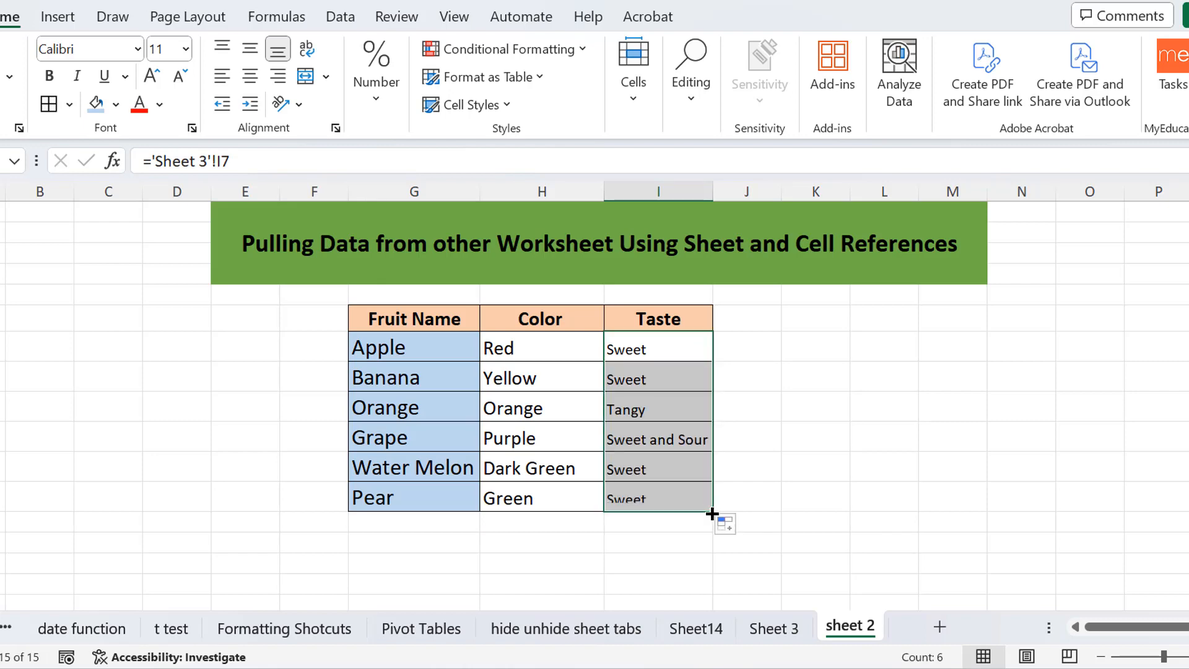
{"action": "left_click", "coordinate": [784, 636]}
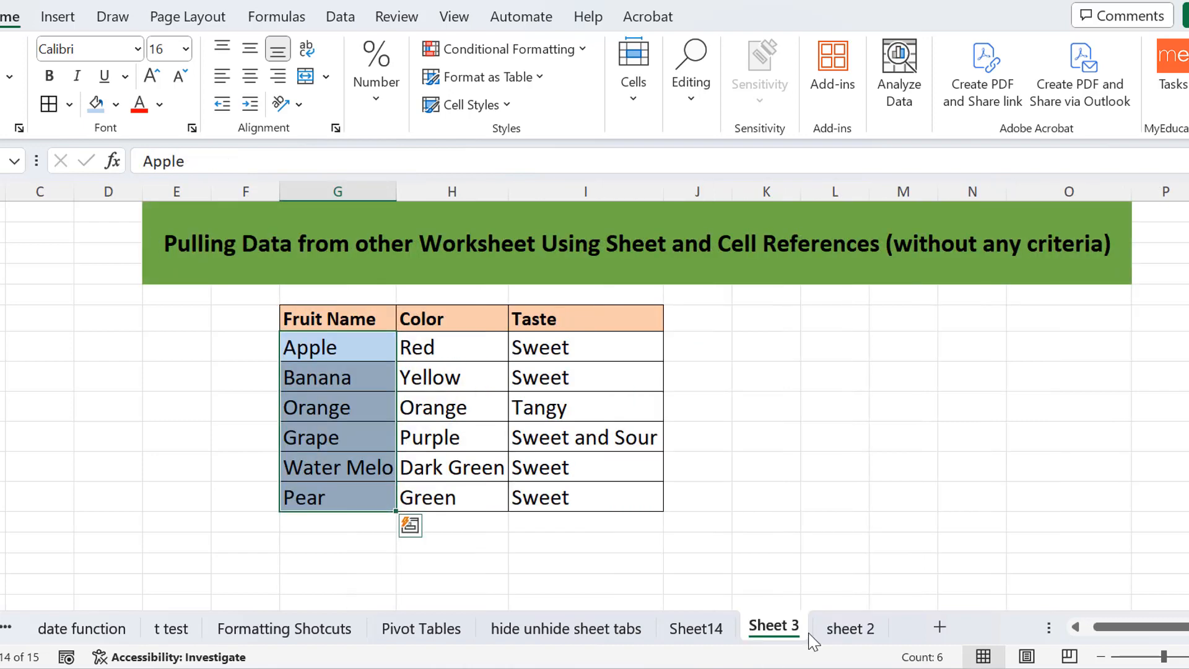
{"action": "left_click", "coordinate": [863, 631]}
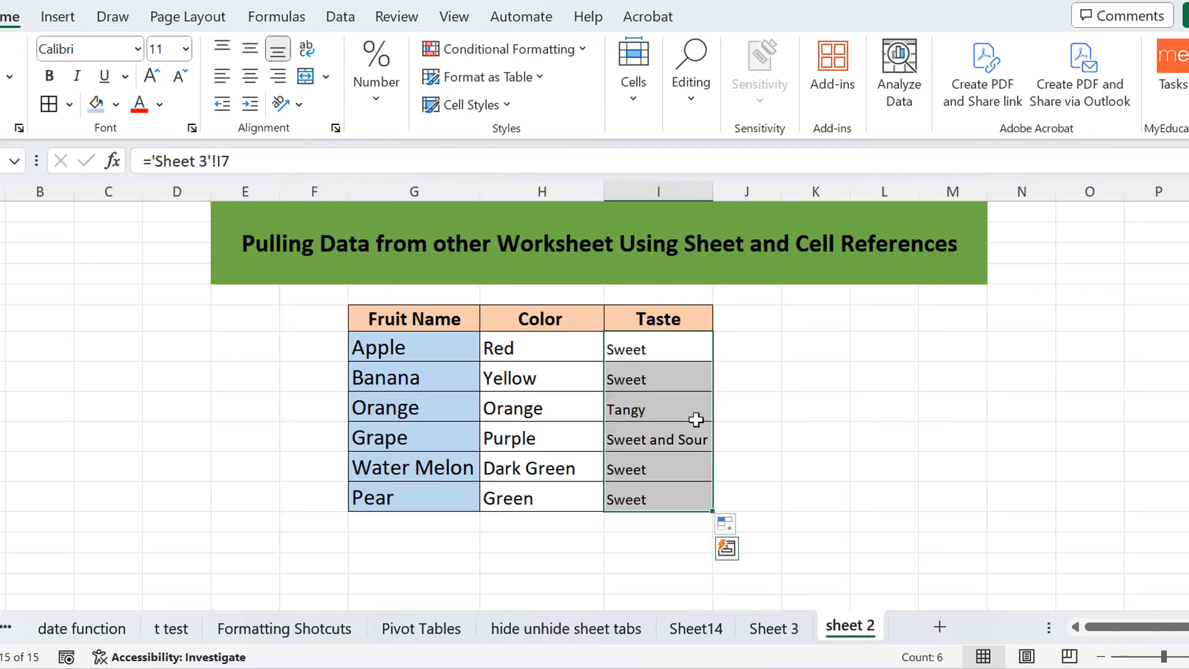
Increase the font size of the Taste cells from Apple to Pear to 14 and autofit the Taste column's width
{"action": "left_click", "coordinate": [670, 481]}
{"action": "left_click_drag", "start_coordinate": [655, 348], "coordinate": [666, 496]}
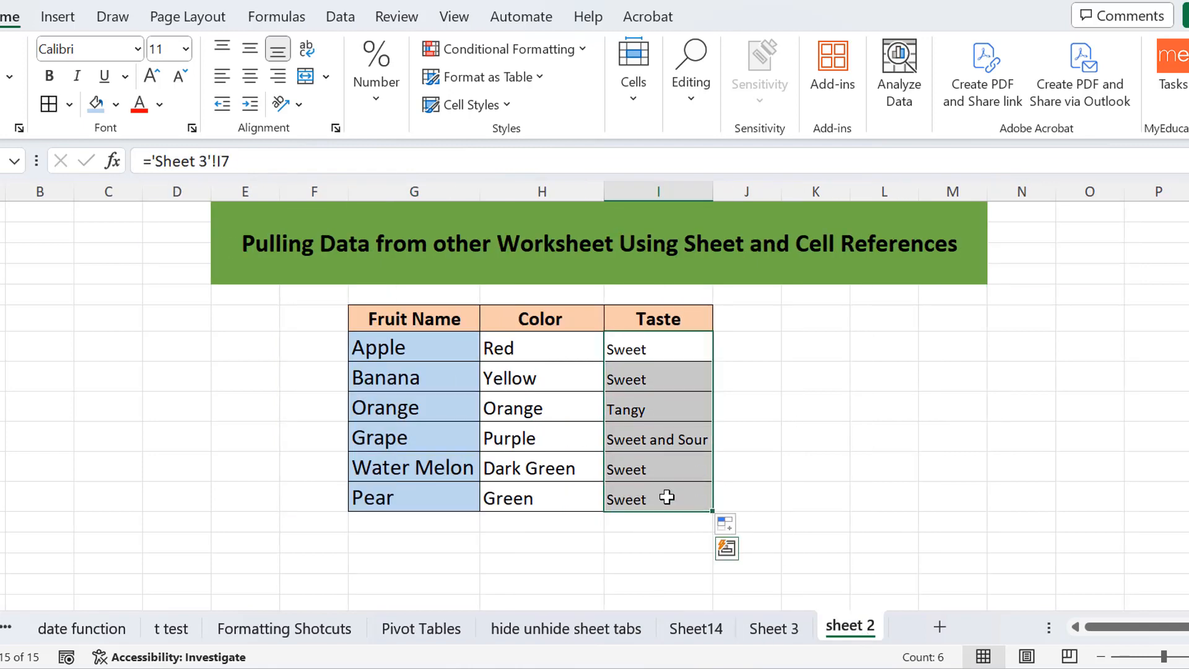
{"action": "left_click", "coordinate": [150, 77]}
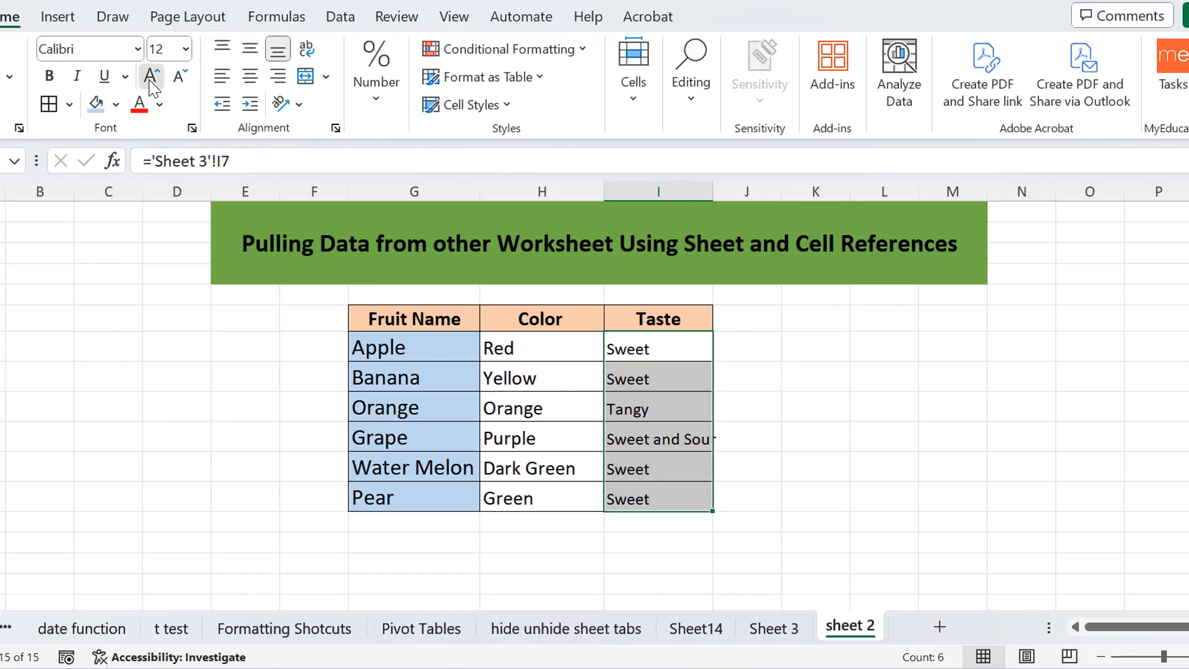
{"action": "left_click", "coordinate": [150, 77]}
{"action": "double_click", "coordinate": [714, 197]}
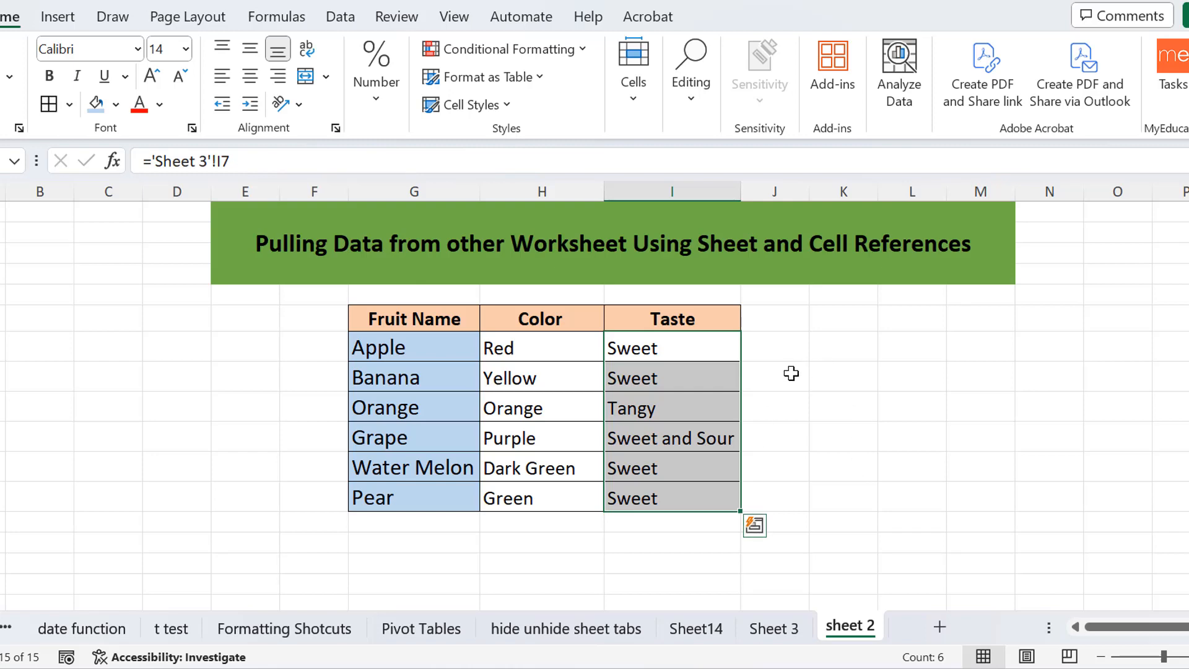
{"action": "left_click", "coordinate": [680, 240]}
Enter the notes "sheet Name" and "cell reference" in column K, level with the Apple and Banana rows
{"action": "double_click", "coordinate": [836, 348]}
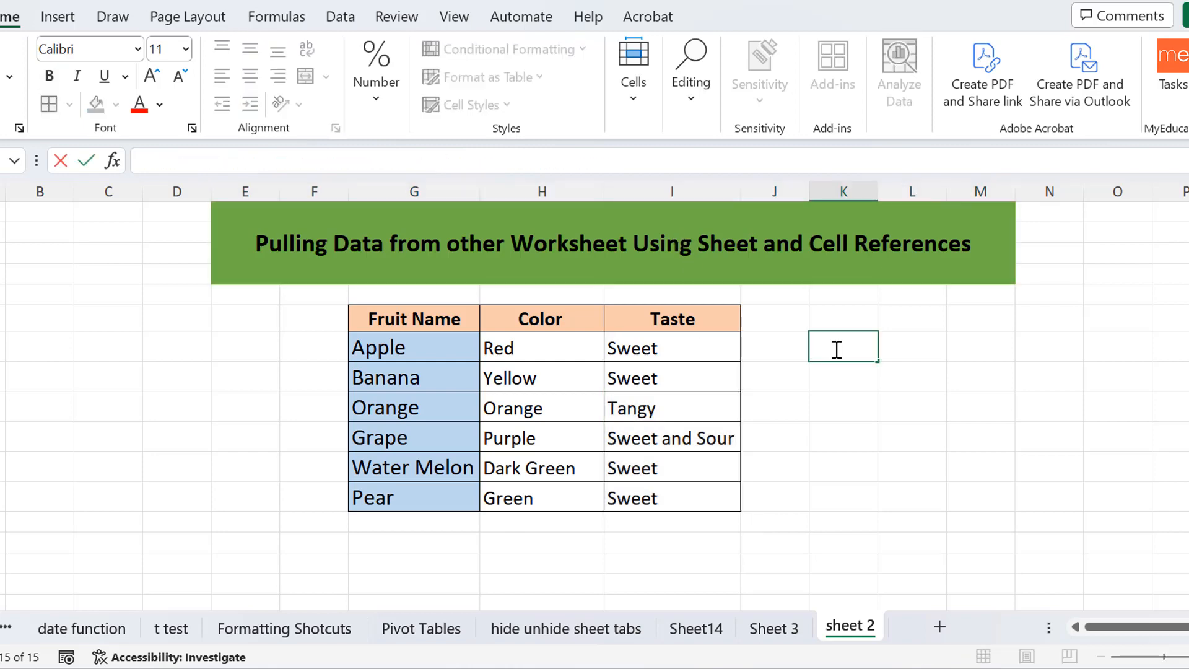
{"action": "type", "text": "sheet Name"}
{"action": "double_click", "coordinate": [844, 379]}
{"action": "type", "text": "cell reference"}
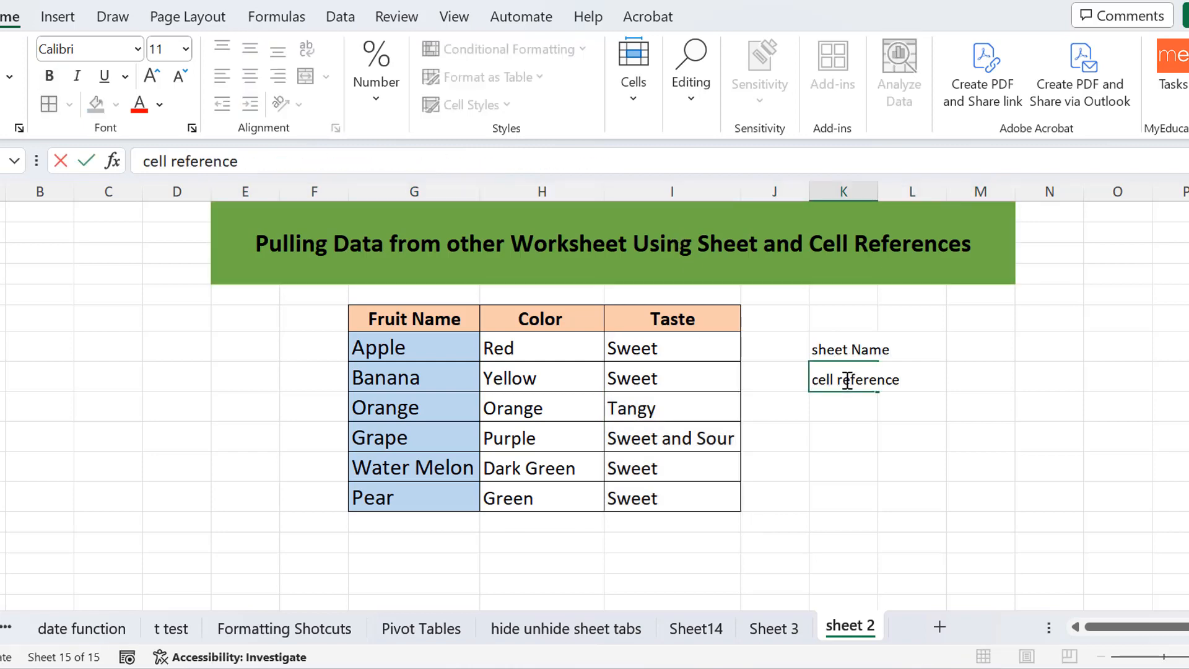
{"action": "left_click", "coordinate": [952, 442]}
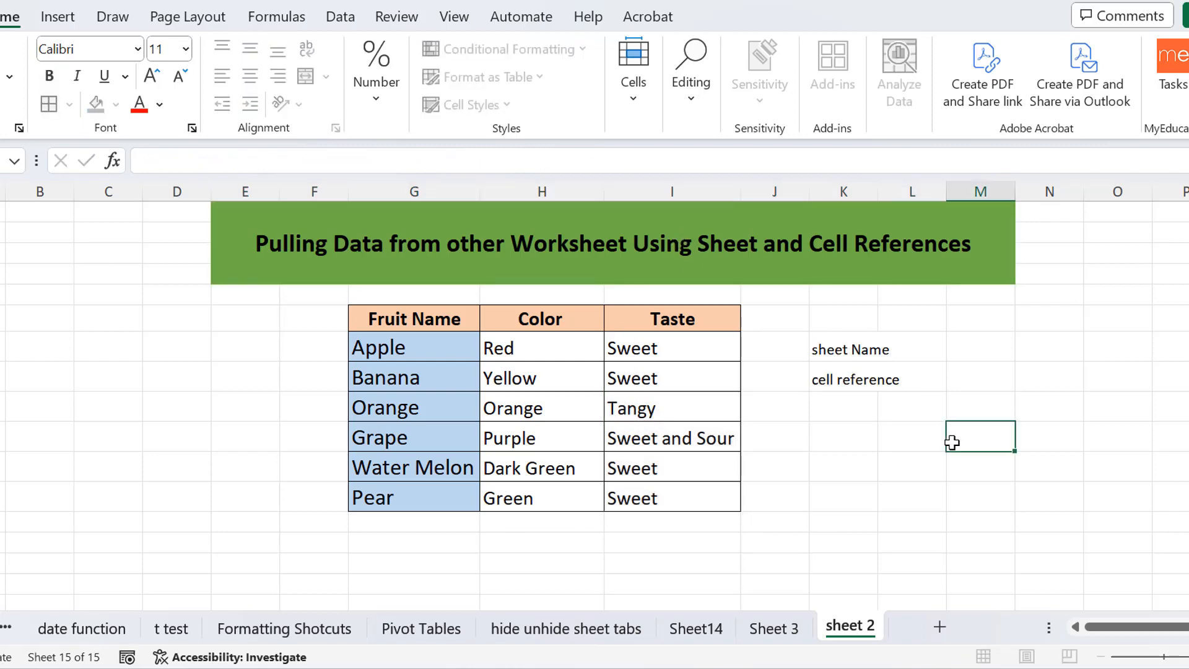
Number the two notes 1 and 2 in the column J cells beside them
{"action": "left_click", "coordinate": [829, 344]}
{"action": "double_click", "coordinate": [804, 352]}
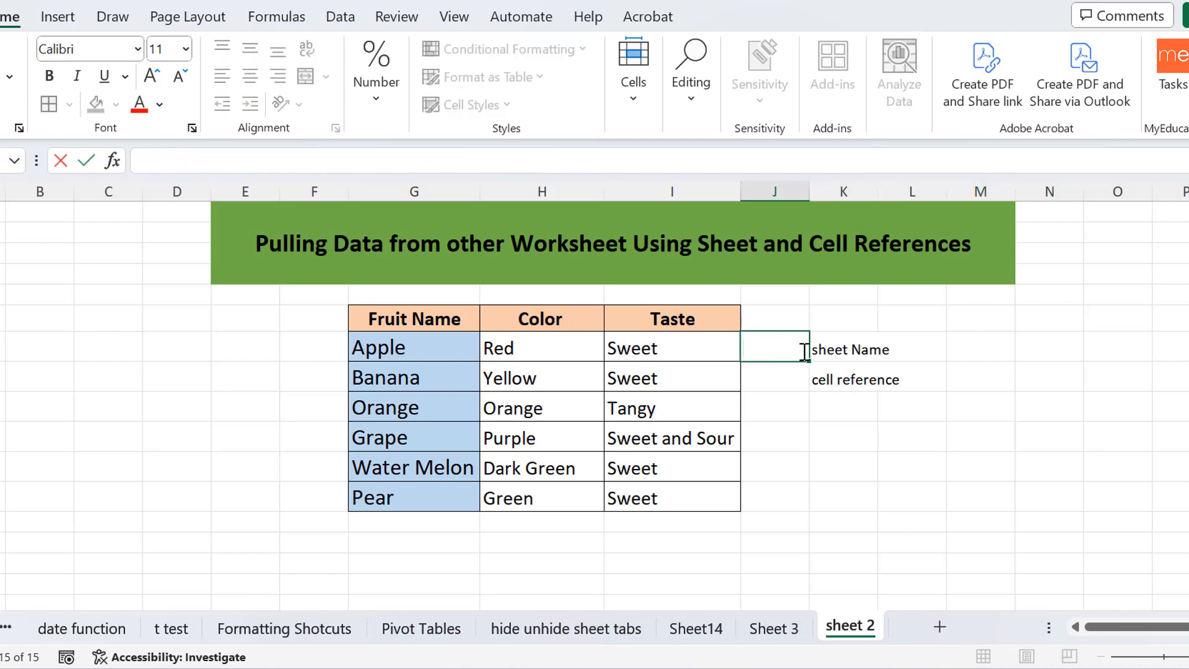
{"action": "type", "text": "1"}
{"action": "left_click", "coordinate": [787, 380]}
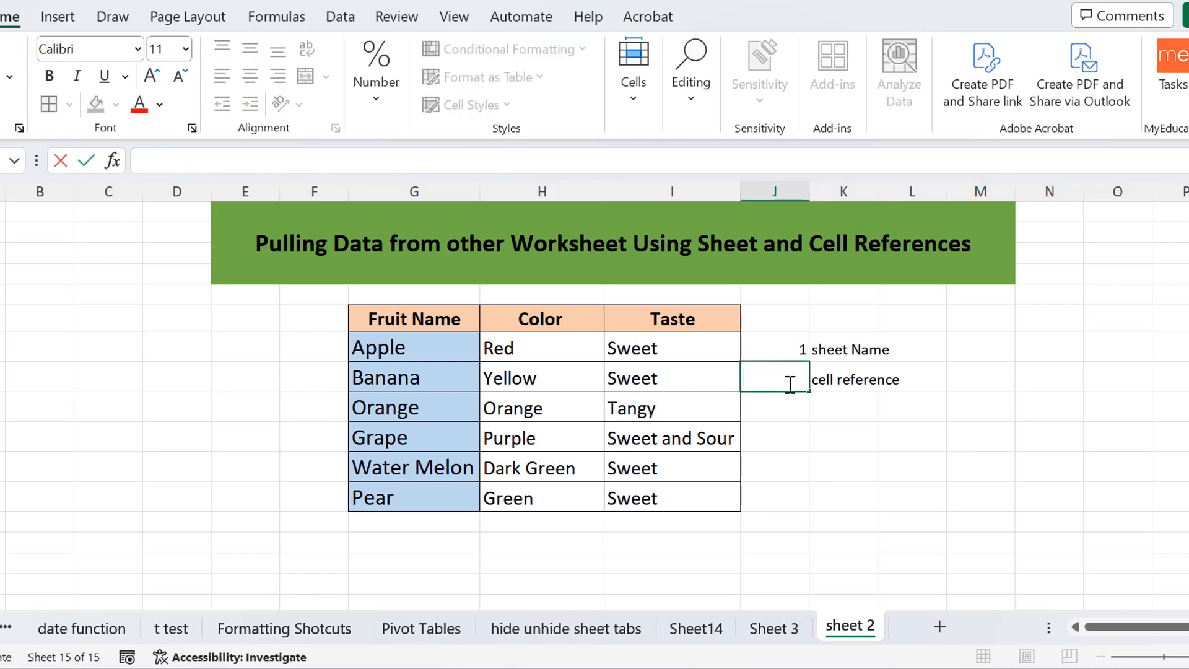
{"action": "type", "text": "2"}
{"action": "left_click", "coordinate": [835, 419]}
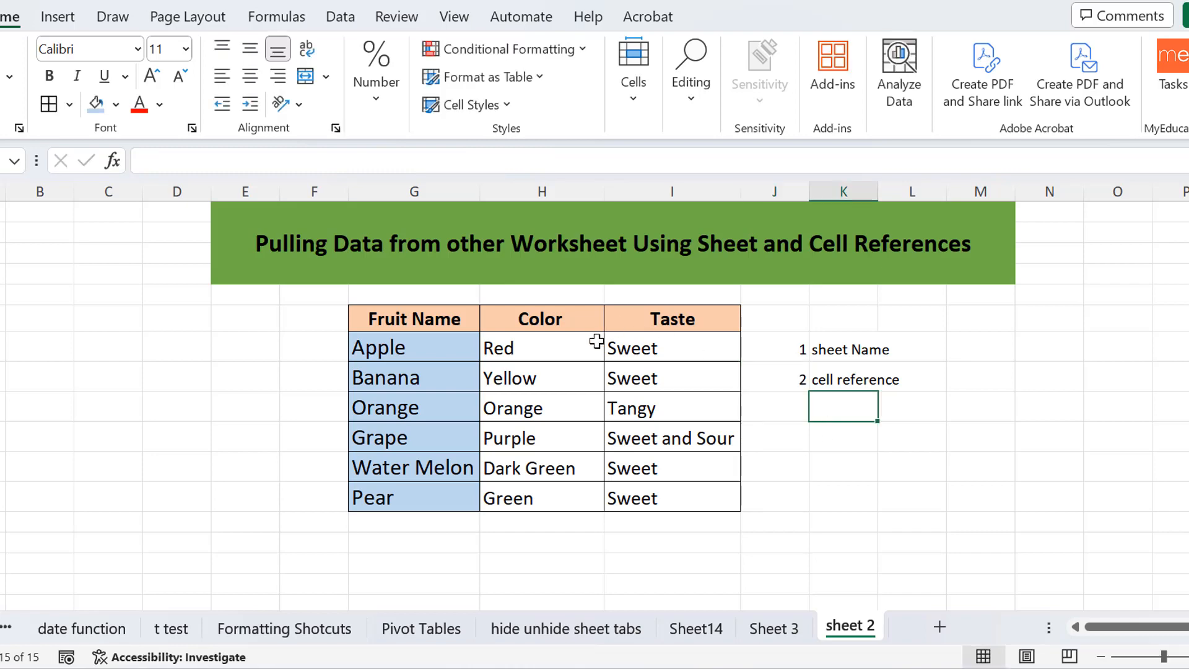
Examine the sheet name and the cell reference in Apple's Taste formula, leaving the formula unedited
{"action": "left_click", "coordinate": [669, 351]}
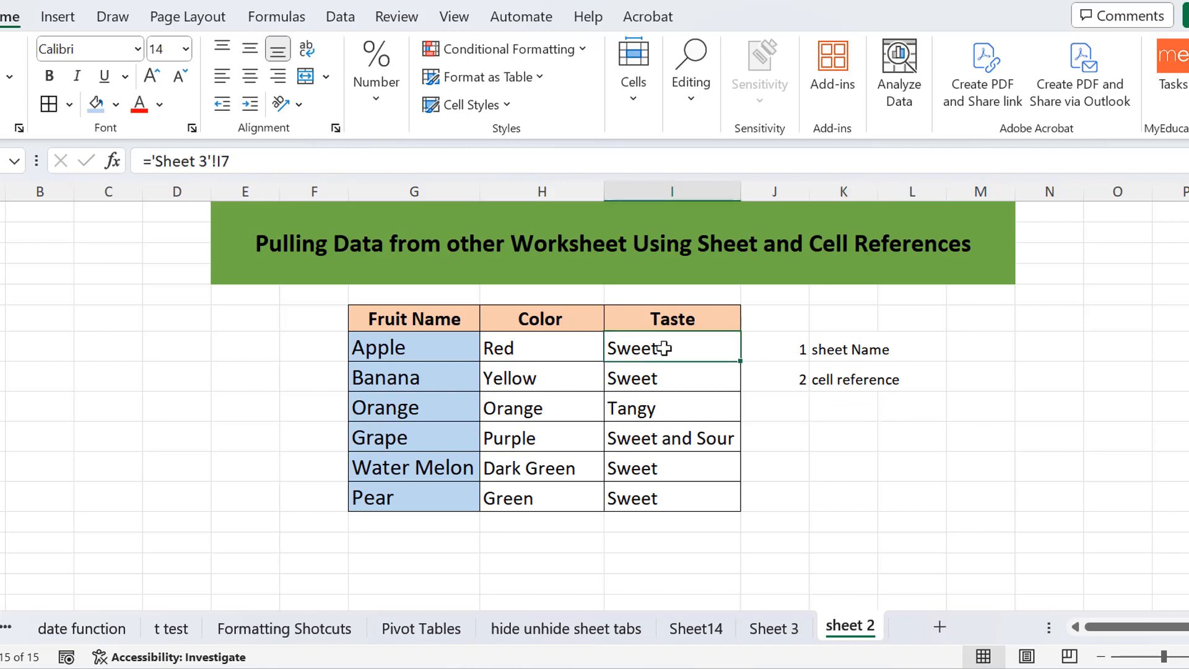
{"action": "double_click", "coordinate": [676, 348]}
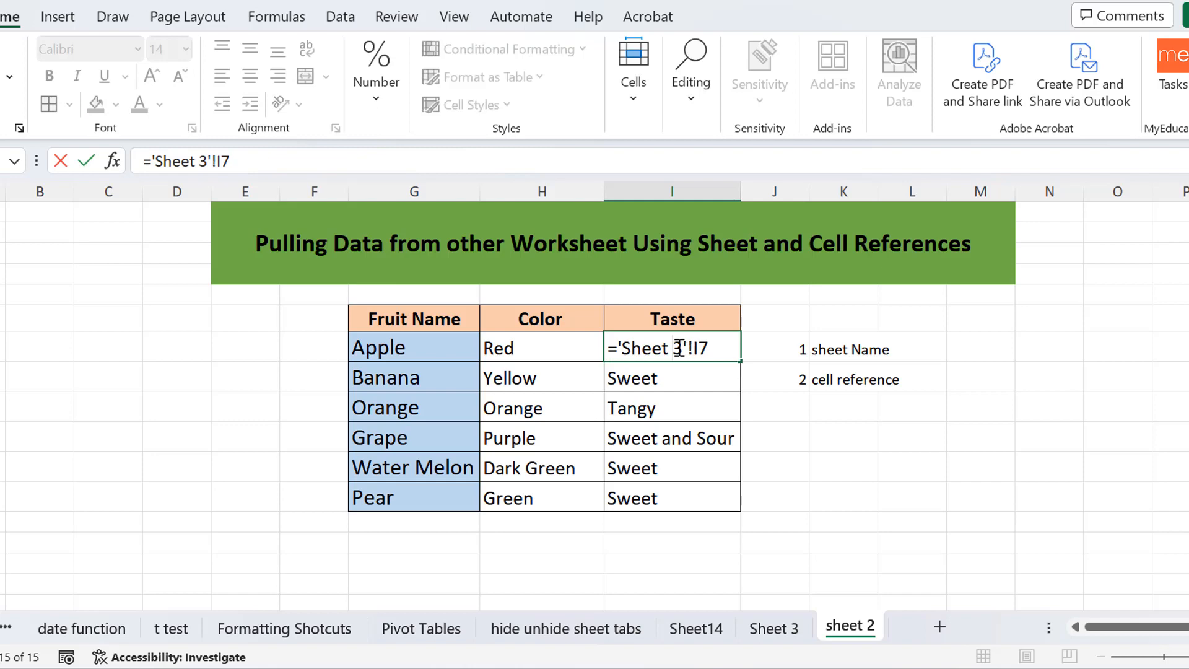
{"action": "left_click_drag", "start_coordinate": [683, 348], "coordinate": [622, 348]}
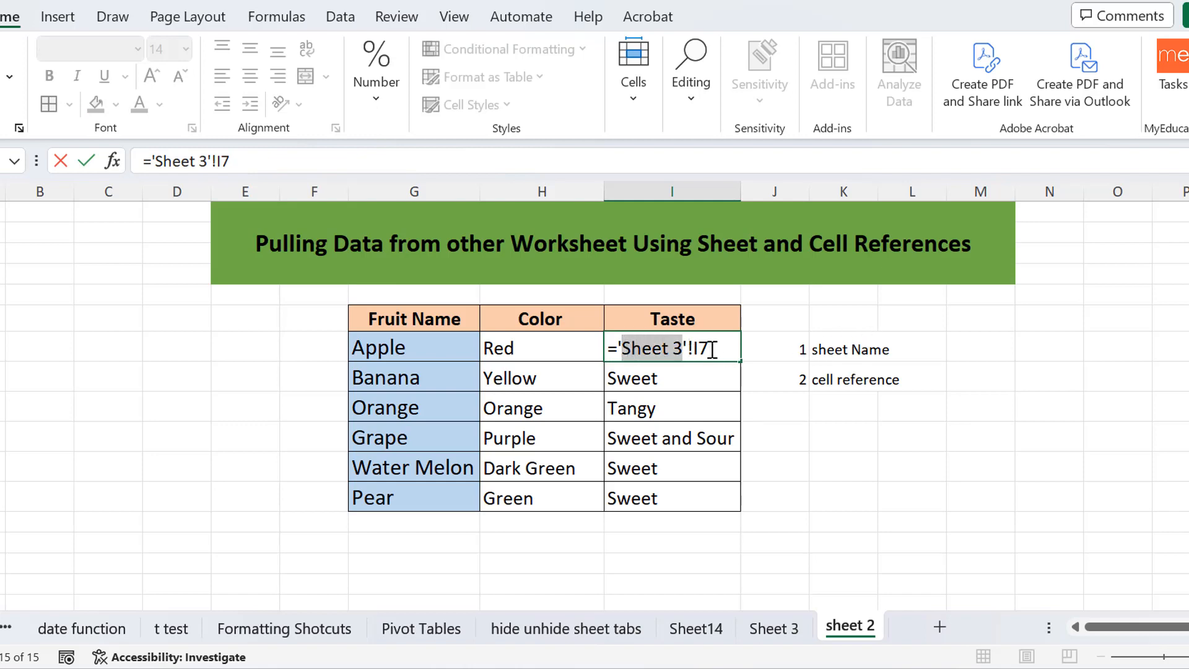
{"action": "left_click_drag", "start_coordinate": [708, 348], "coordinate": [700, 348]}
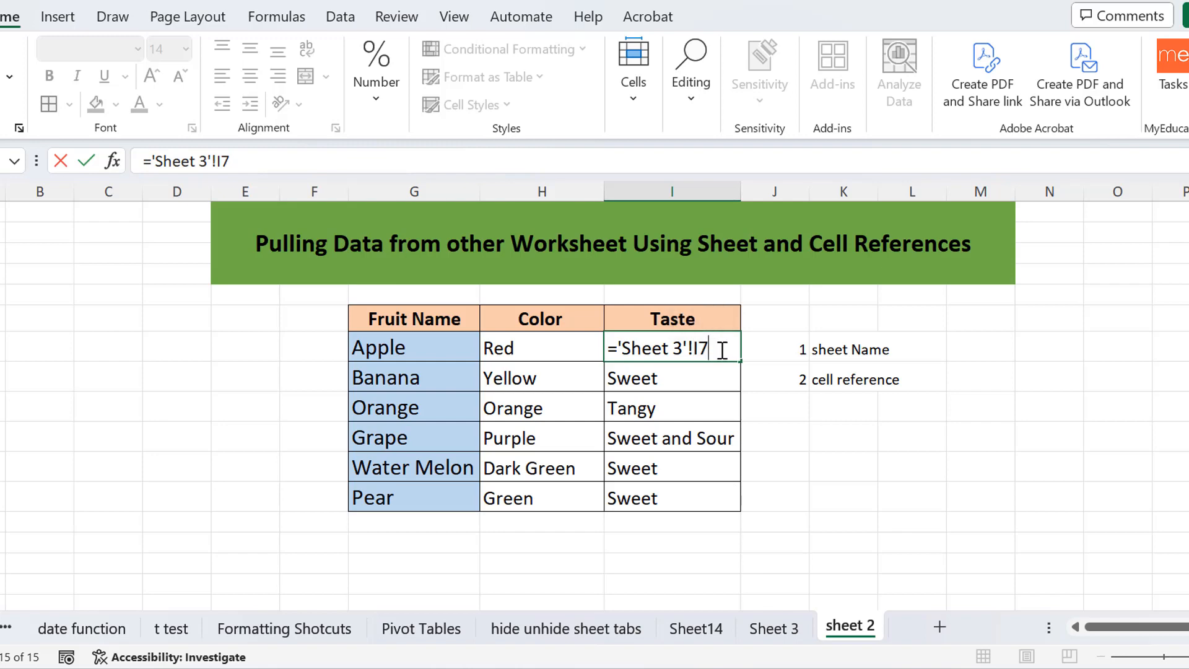
{"action": "key", "text": "Return"}
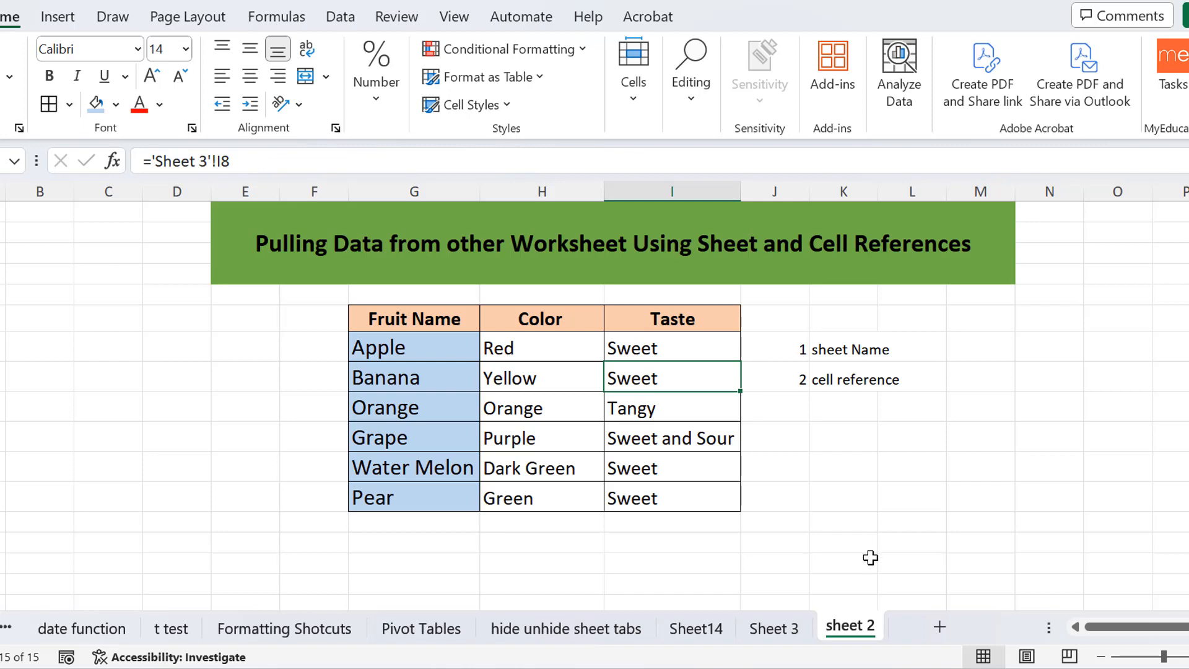
Compare the spacing in Sheet 3's tab name with the quoted sheet name in Apple's Taste formula on sheet 2
{"action": "left_click", "coordinate": [772, 628]}
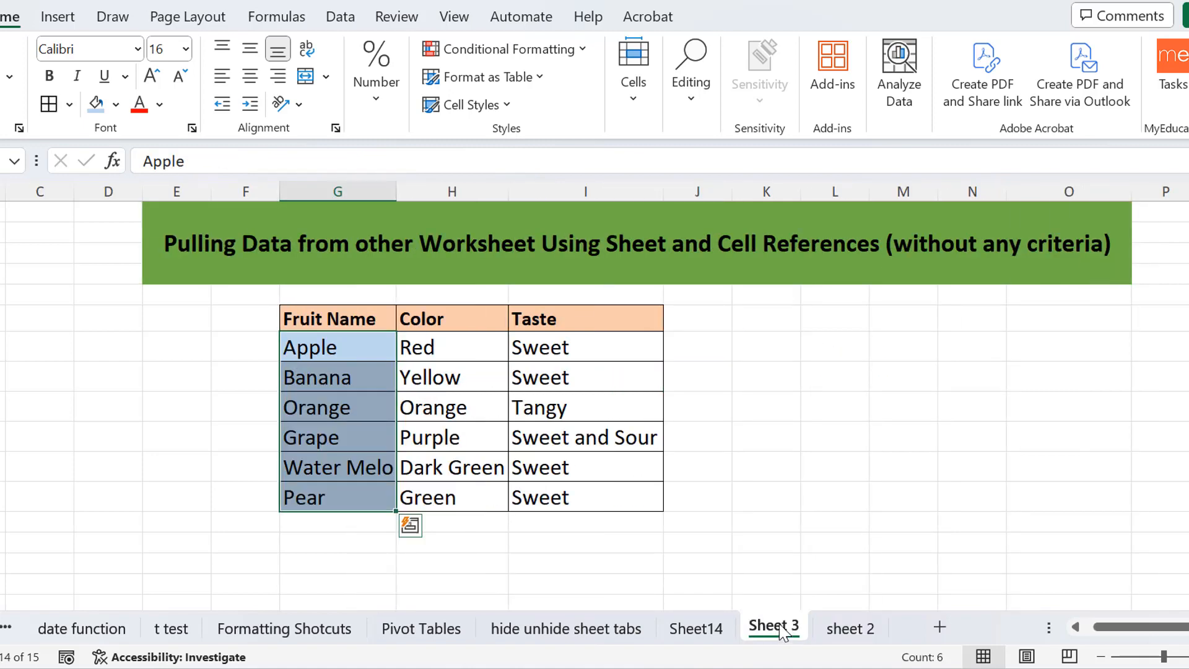
{"action": "double_click", "coordinate": [792, 627]}
{"action": "left_click", "coordinate": [795, 622]}
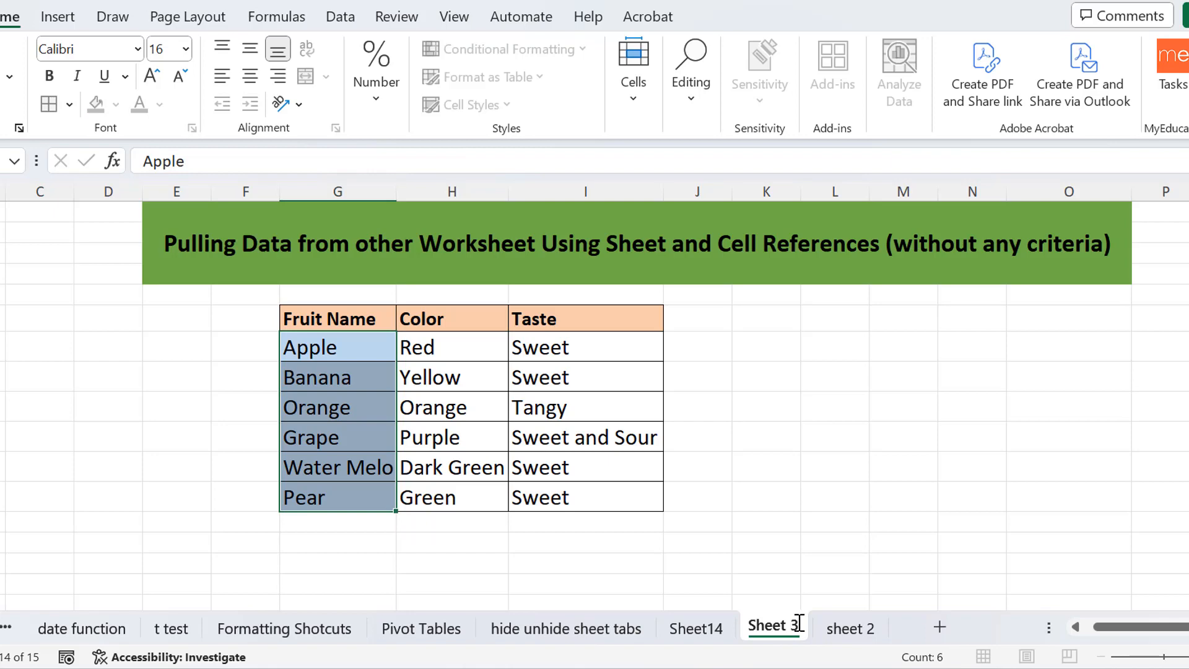
{"action": "key", "text": "Return"}
{"action": "left_click", "coordinate": [853, 631]}
{"action": "double_click", "coordinate": [676, 345]}
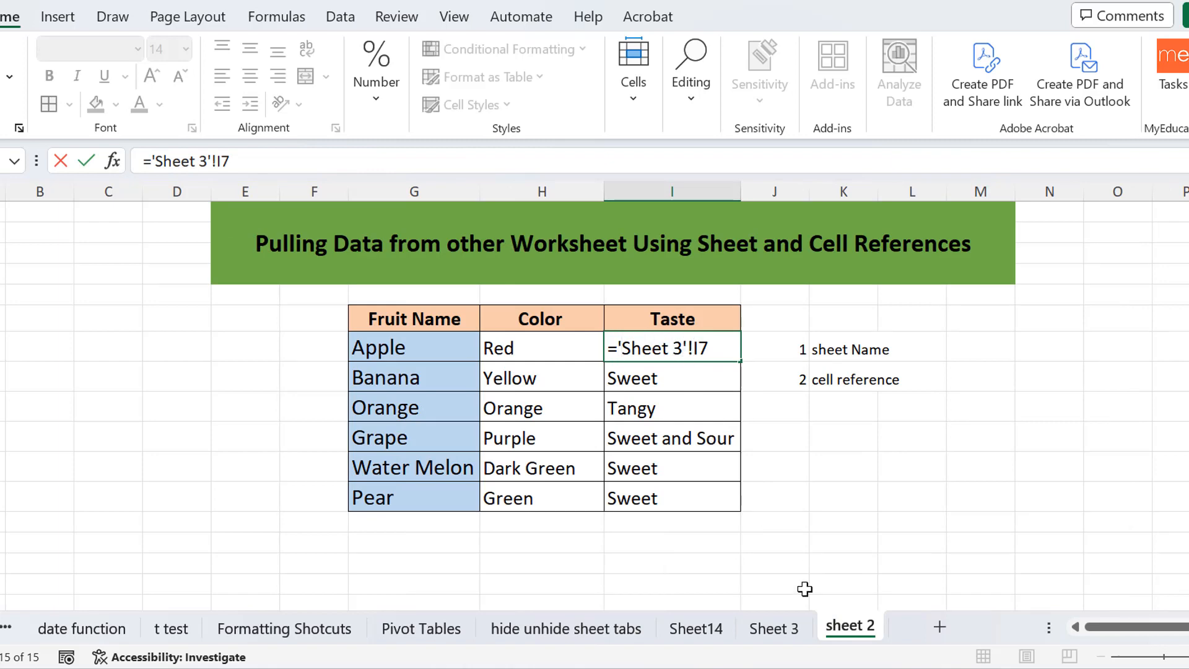
Rename Sheet 3 as Sheet3, without the space, and return to sheet 2
{"action": "left_click", "coordinate": [779, 631]}
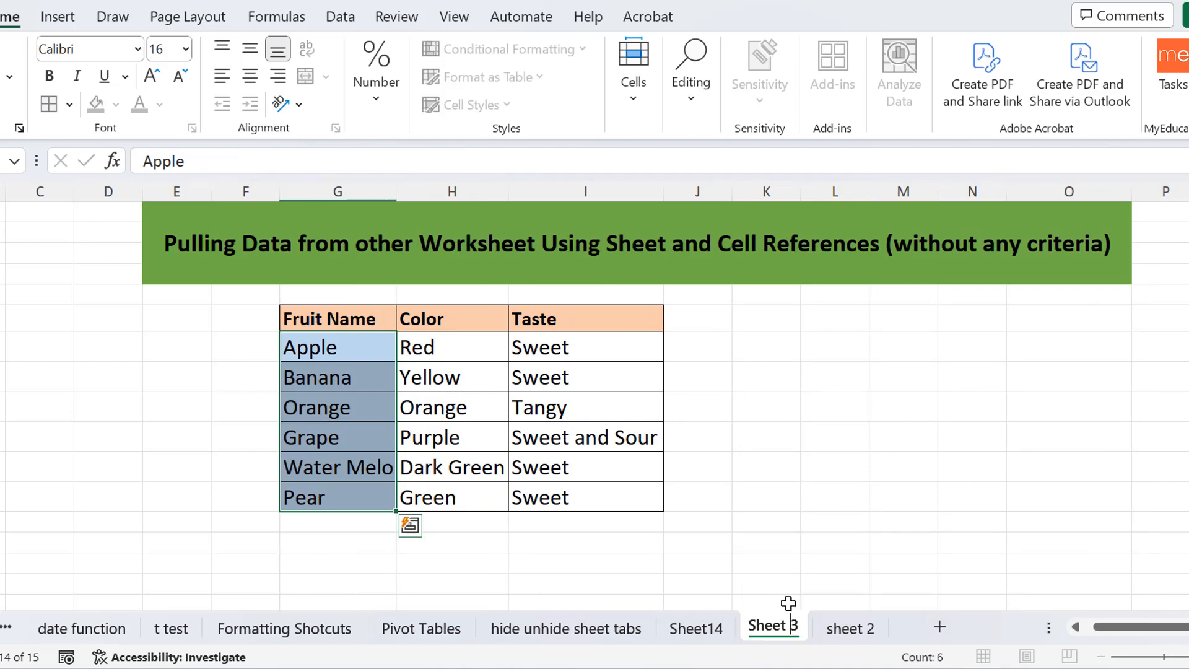
{"action": "left_click", "coordinate": [787, 627]}
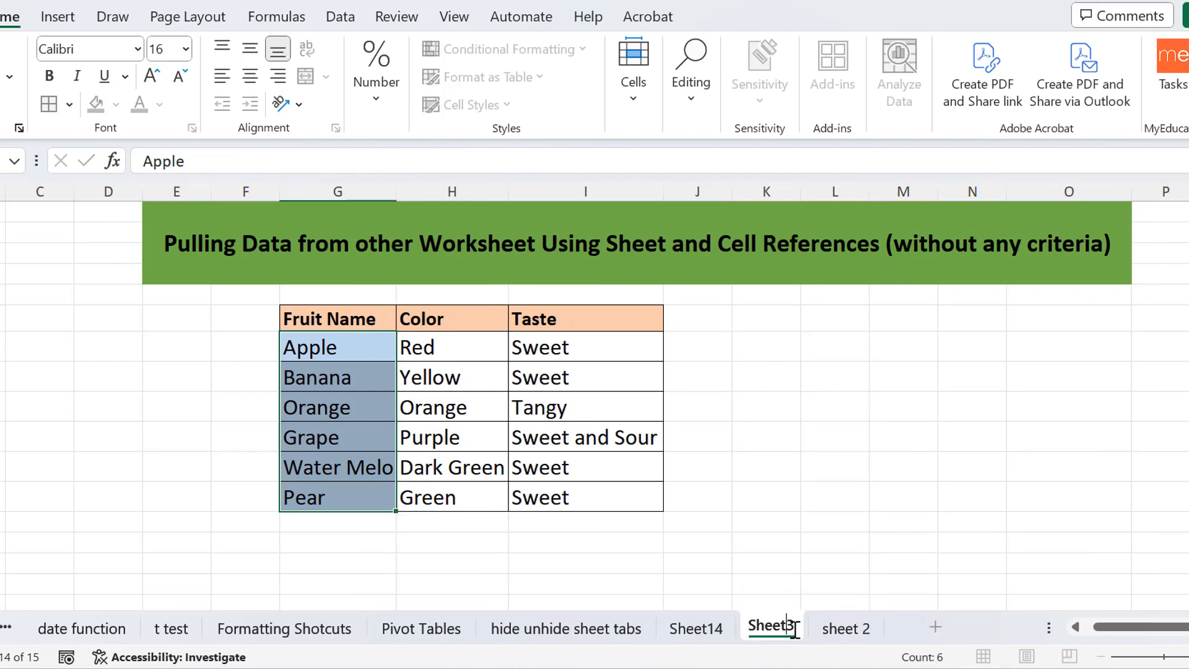
{"action": "key", "text": "BackSpace"}
{"action": "key", "text": "Return"}
{"action": "left_click", "coordinate": [852, 630]}
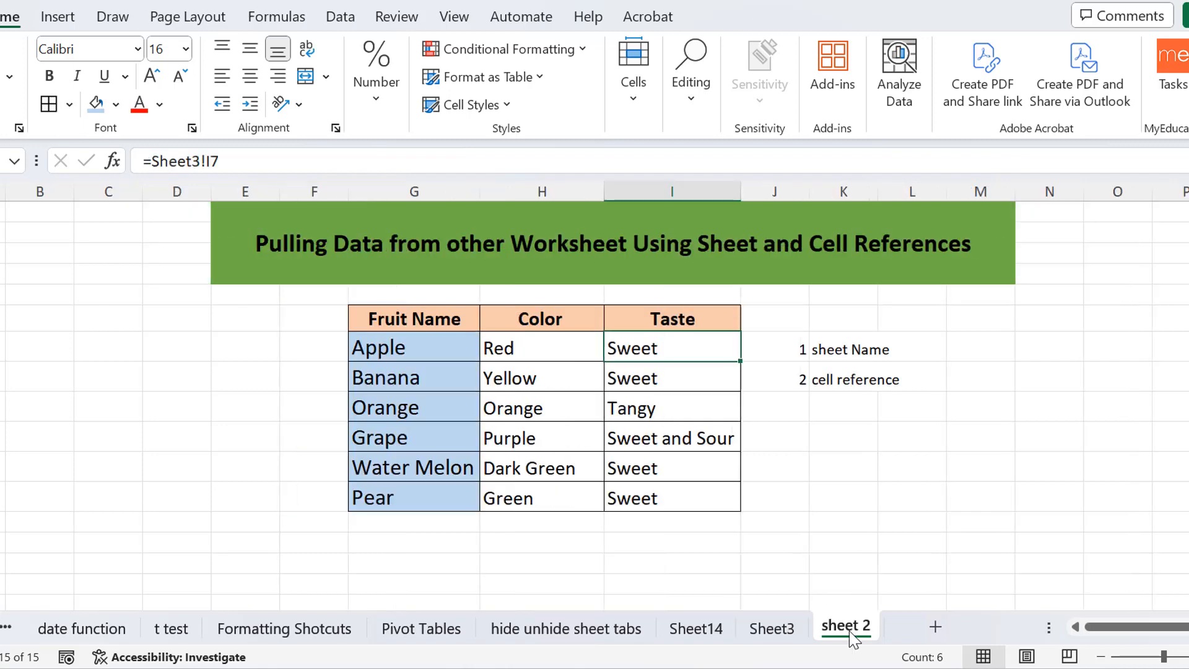
Examine how Apple's Color formula on sheet 2 refers to the renamed sheet, leaving the formula unedited
{"action": "double_click", "coordinate": [555, 342]}
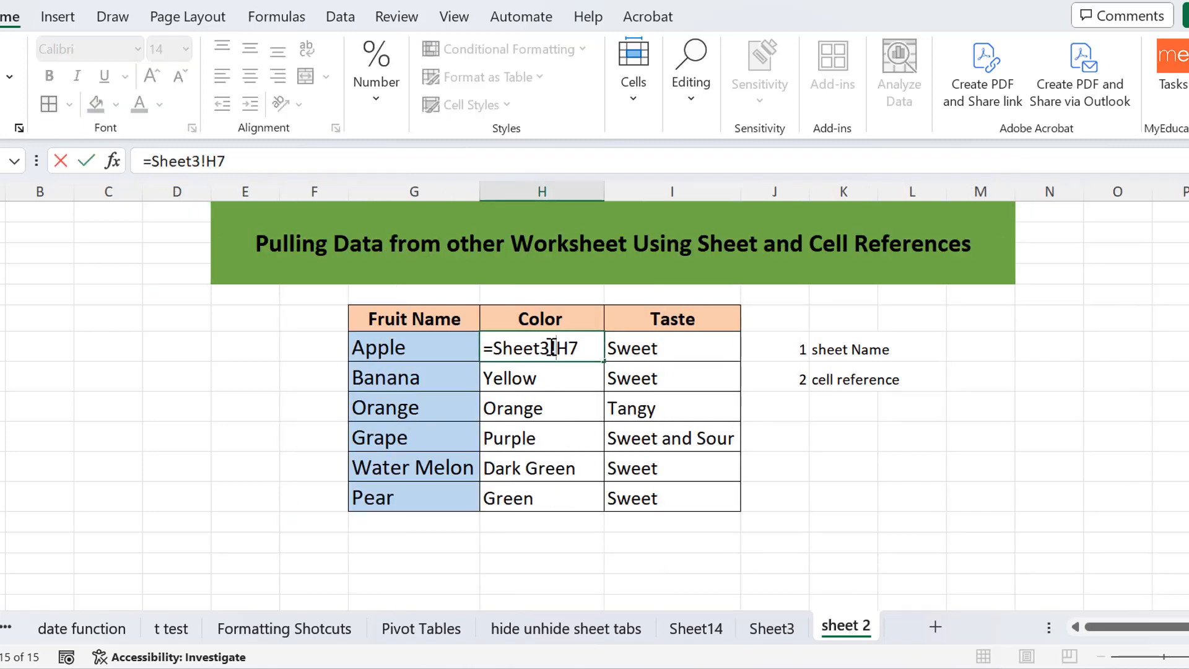
{"action": "left_click", "coordinate": [497, 354]}
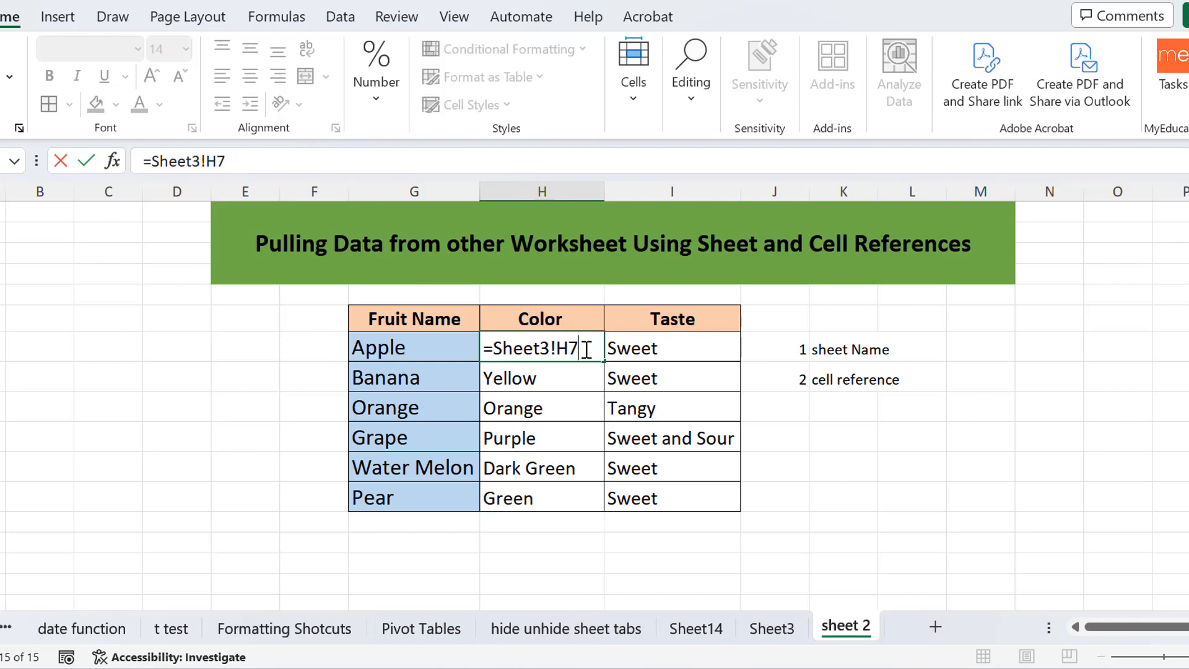
{"action": "key", "text": "Return"}
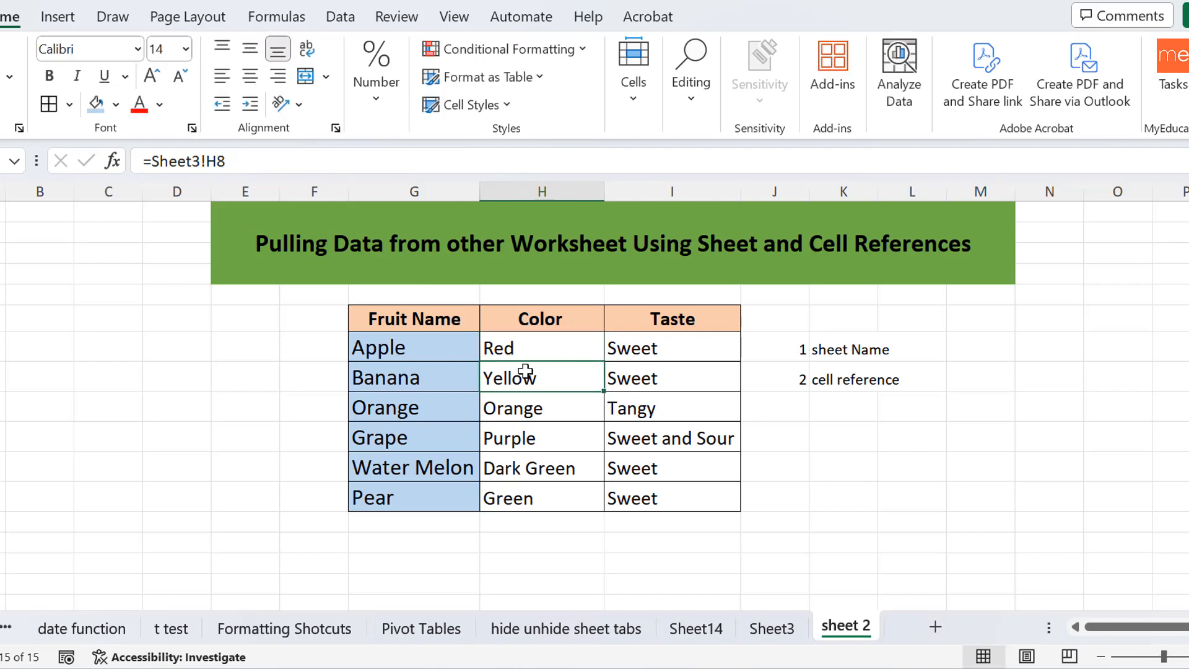